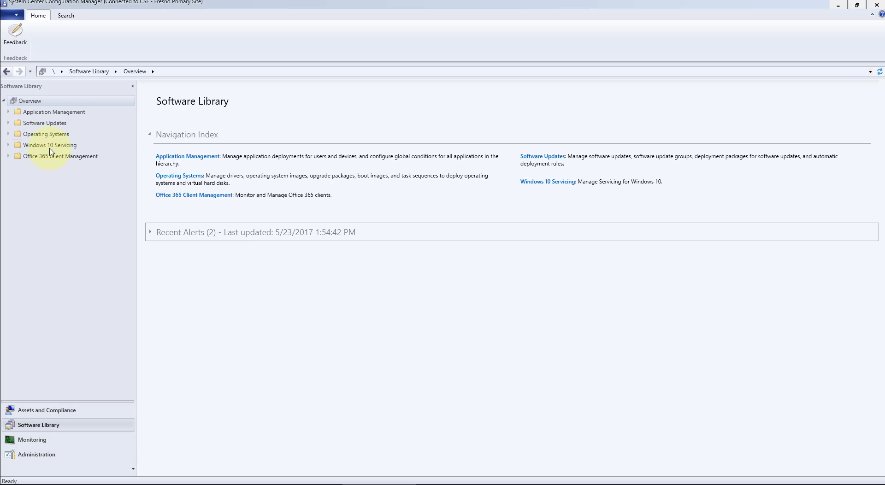
Step: Open the Windows 10 Servicing dashboard and examine the Windows 10 Usage chart by toggling individual versions in its legend
click(48, 146)
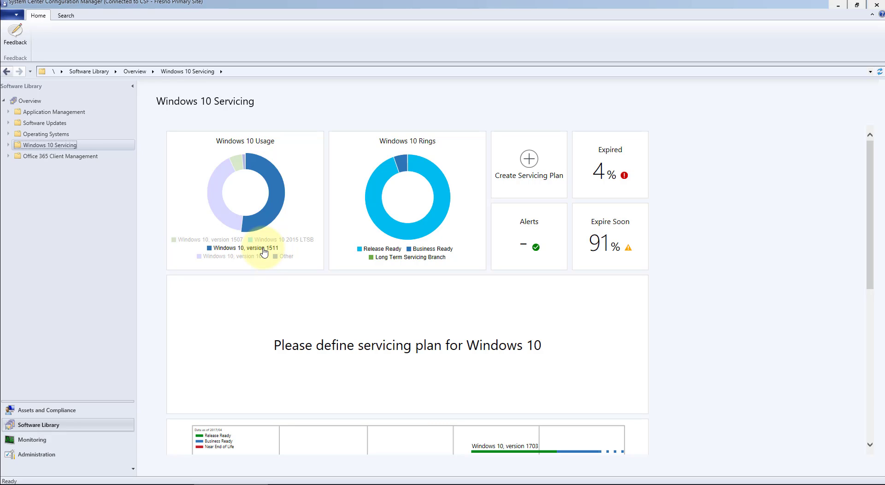
mouse_move(270, 213)
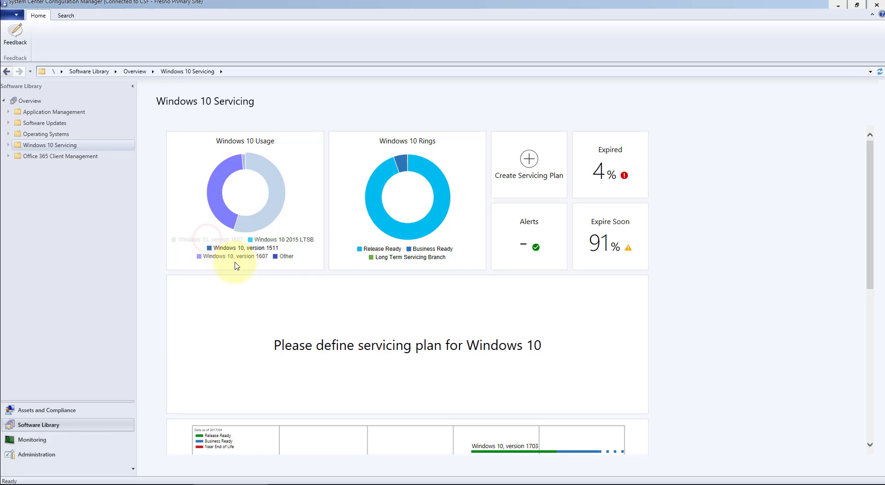
click(282, 256)
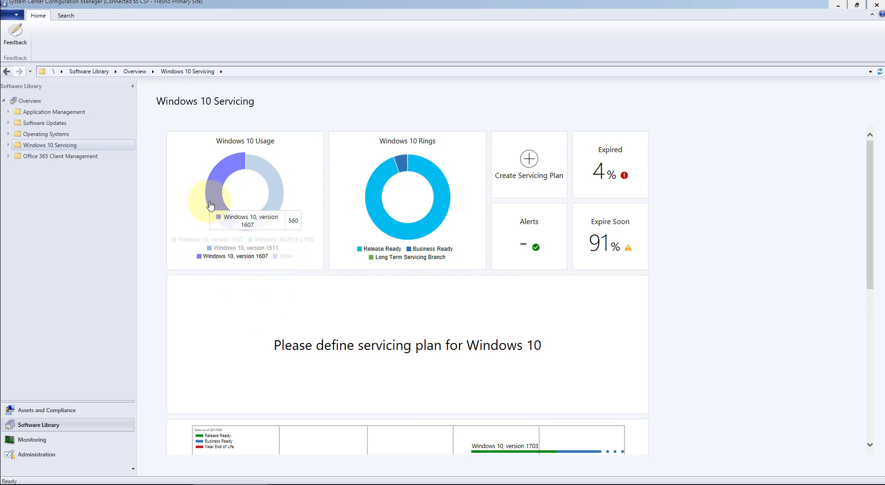
click(249, 258)
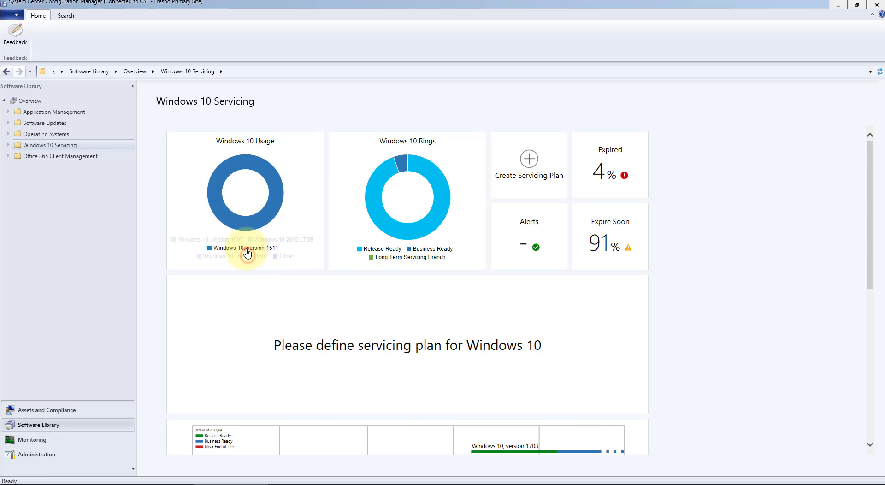
click(247, 248)
click(283, 239)
click(286, 256)
click(222, 241)
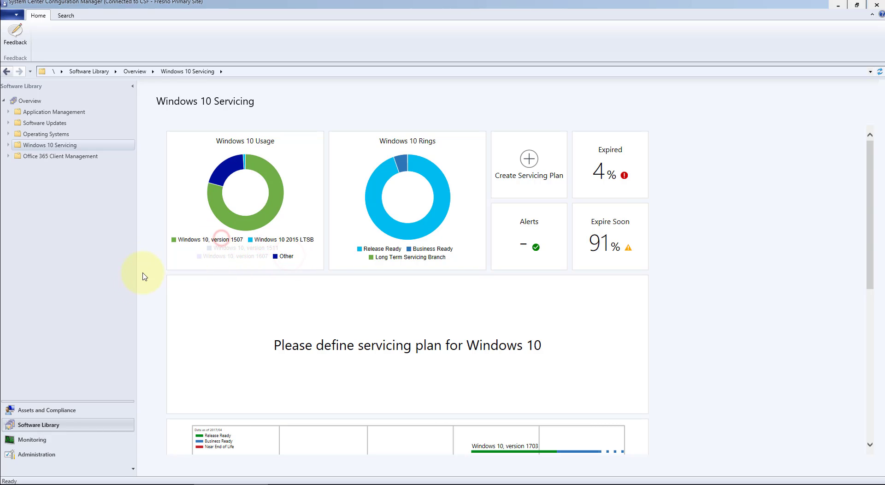
Step: Examine the Windows 10 Rings chart by toggling the Release Ready and Business Ready rings off and back on
mouse_move(423, 169)
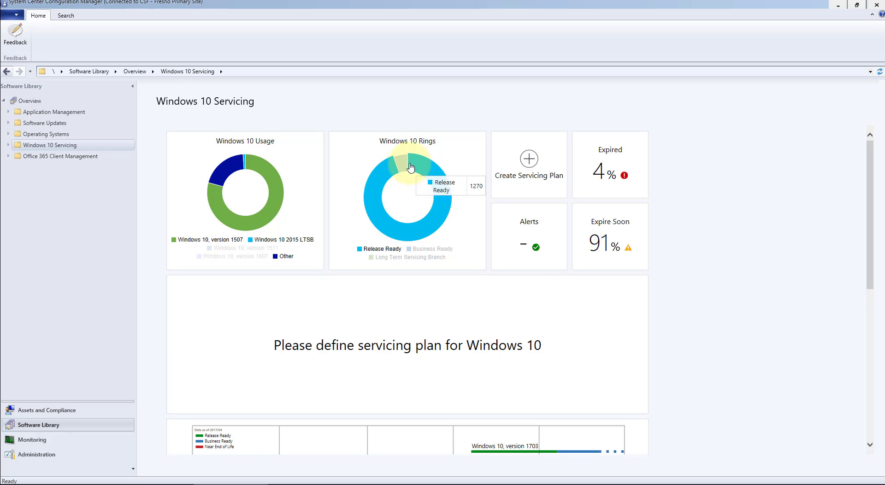
click(397, 248)
click(410, 246)
mouse_move(412, 229)
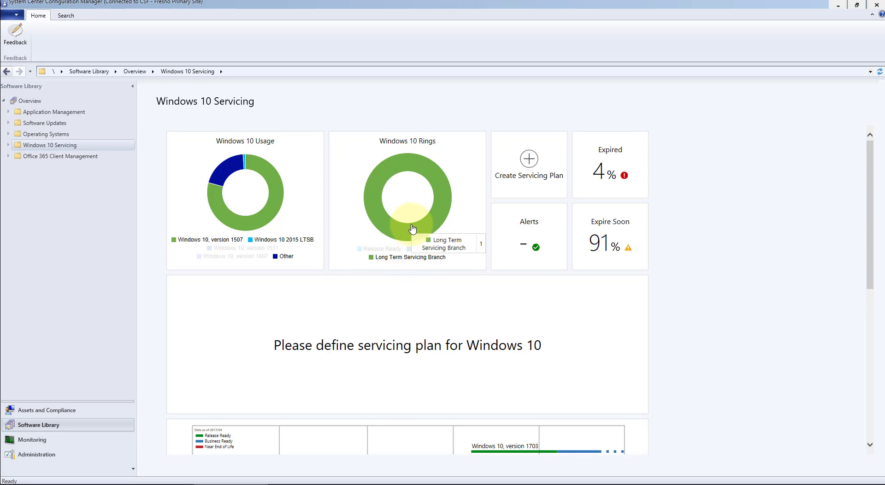
click(391, 250)
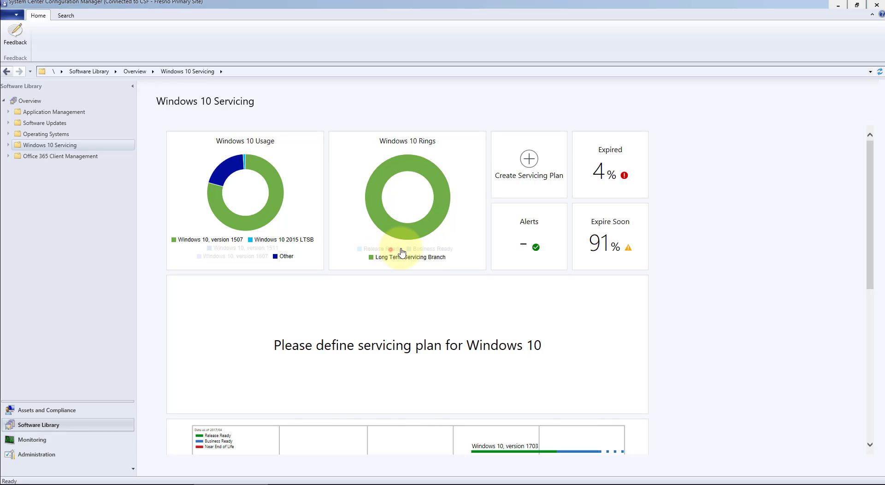
click(429, 249)
Step: Review the Windows 10 version lifecycle timeline and its Release Ready, Business Ready and Near End of Life legend
scroll(330, 304, down, 5)
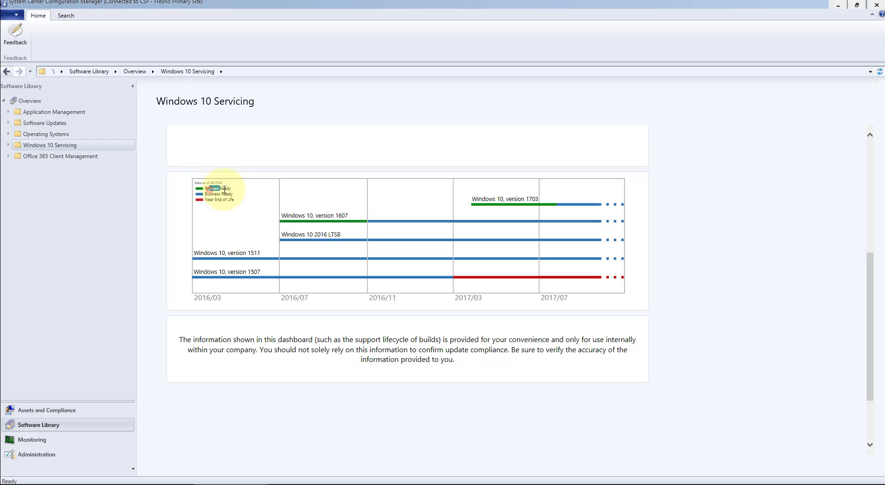
click(213, 199)
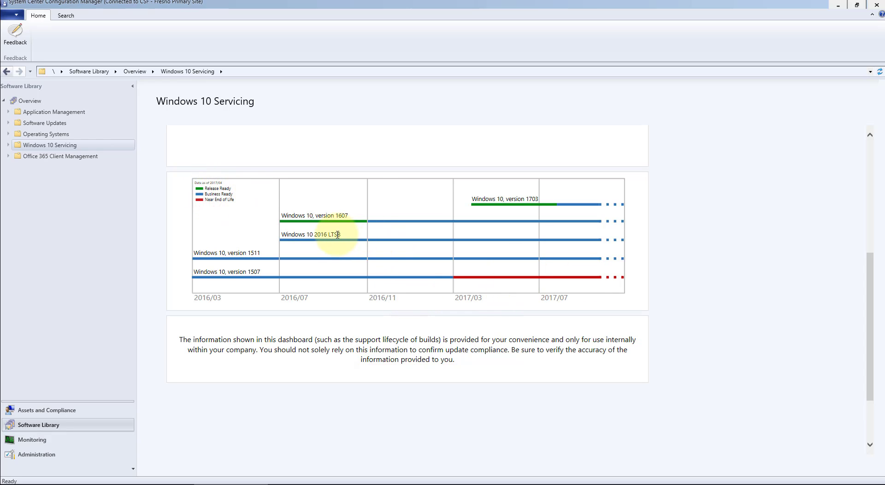
drag(328, 234, 341, 234)
scroll(318, 337, up, 5)
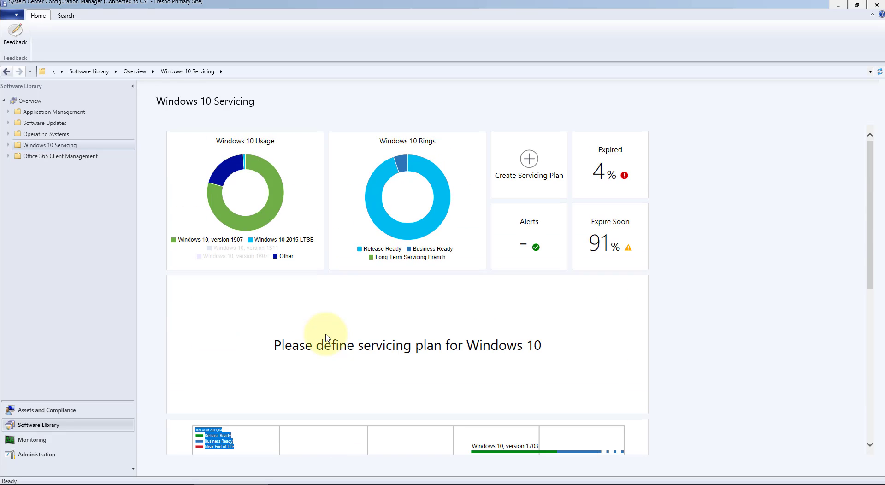
scroll(325, 334, down, 4)
click(330, 304)
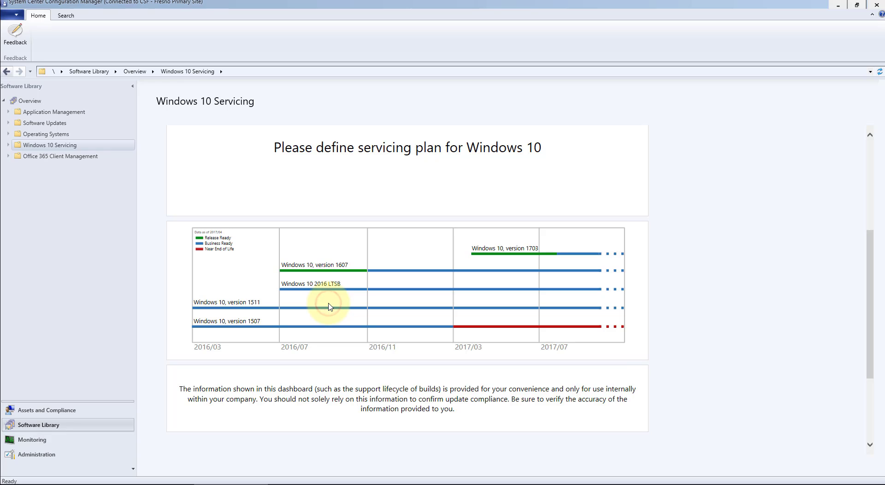
scroll(328, 306, up, 5)
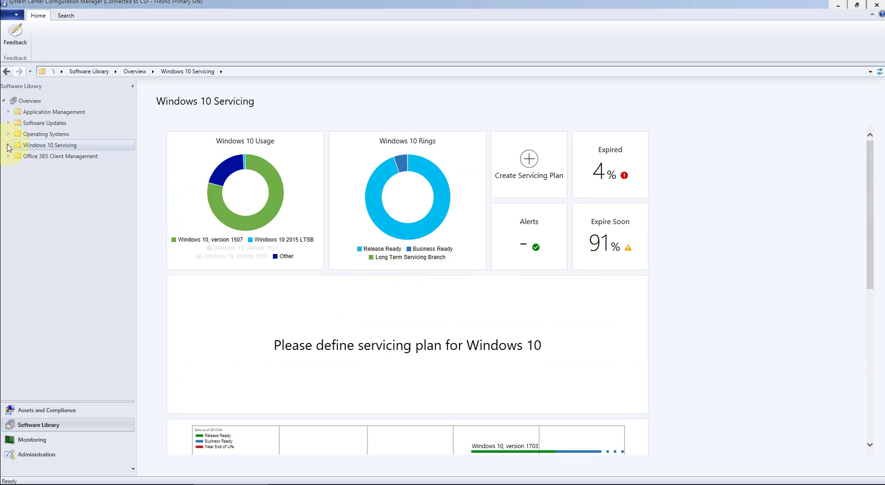
Step: Start a deployment of the Windows 10 Enterprise, version 1703, en-us feature update from All Windows 10 Updates
click(8, 146)
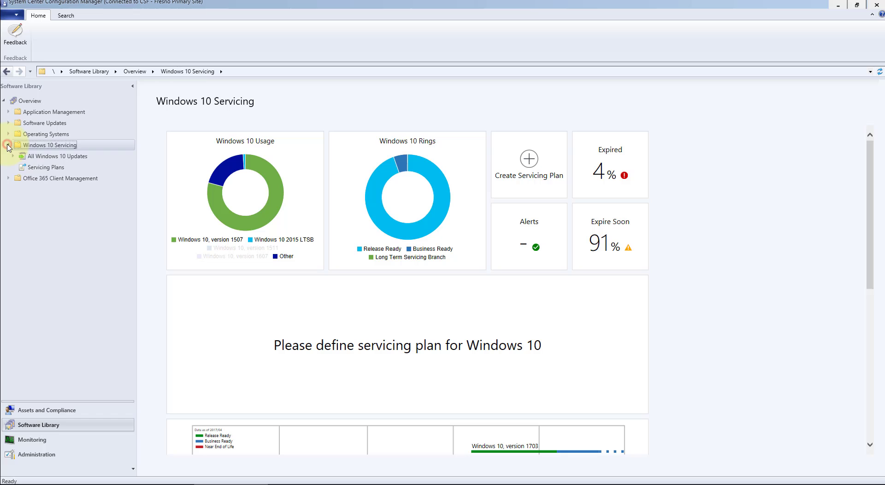
click(54, 157)
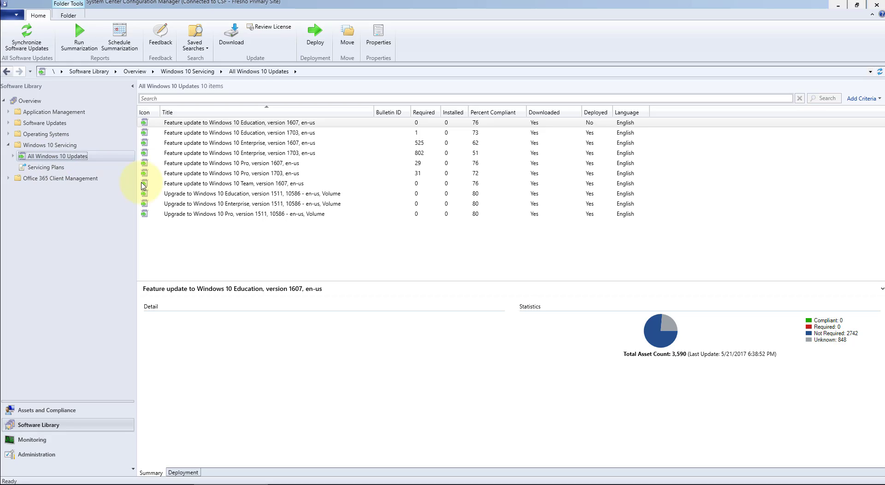
click(287, 136)
click(280, 156)
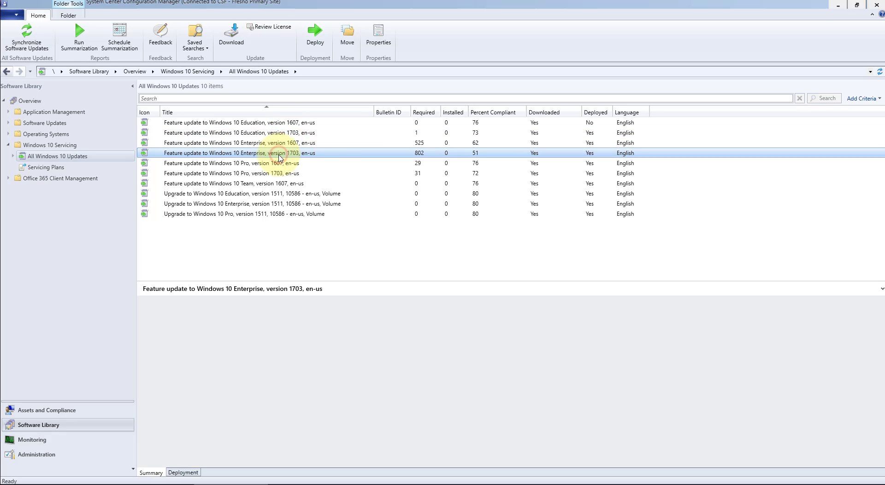
right_click(280, 157)
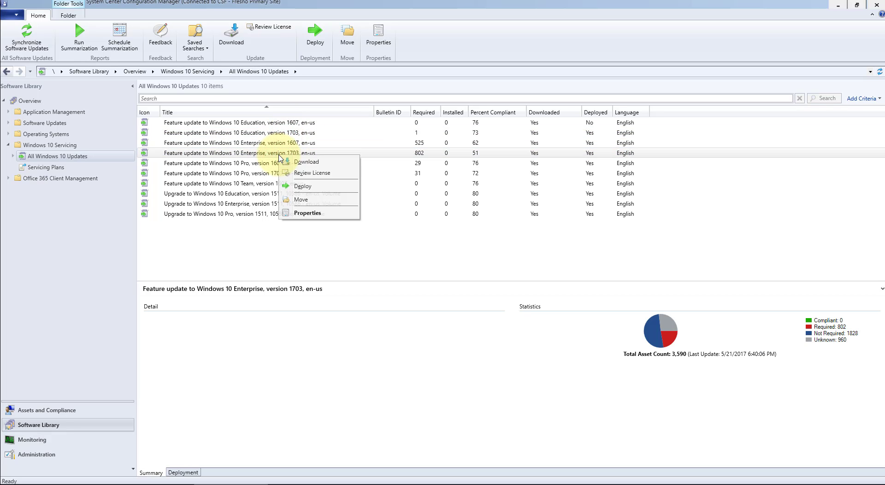
click(325, 186)
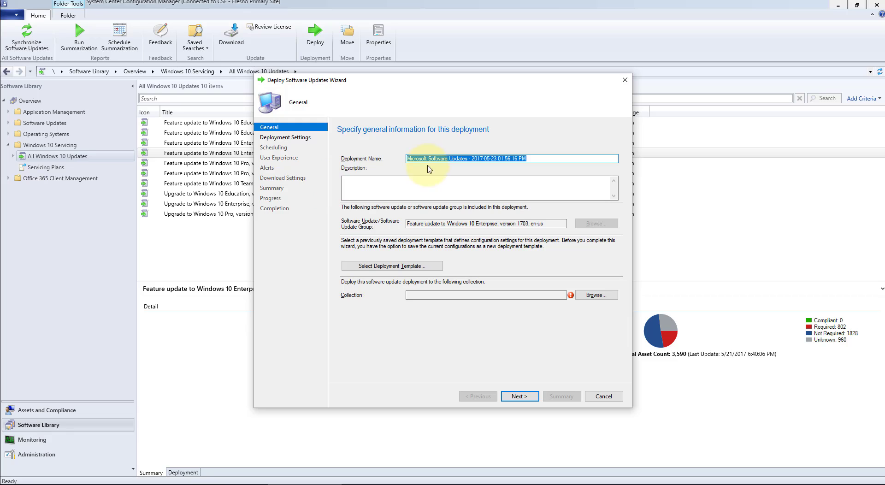
Step: Target the deployment at the "- gc - Software Updates" device collection, keep the default deployment name, and continue to the deployment settings
drag(421, 159, 512, 159)
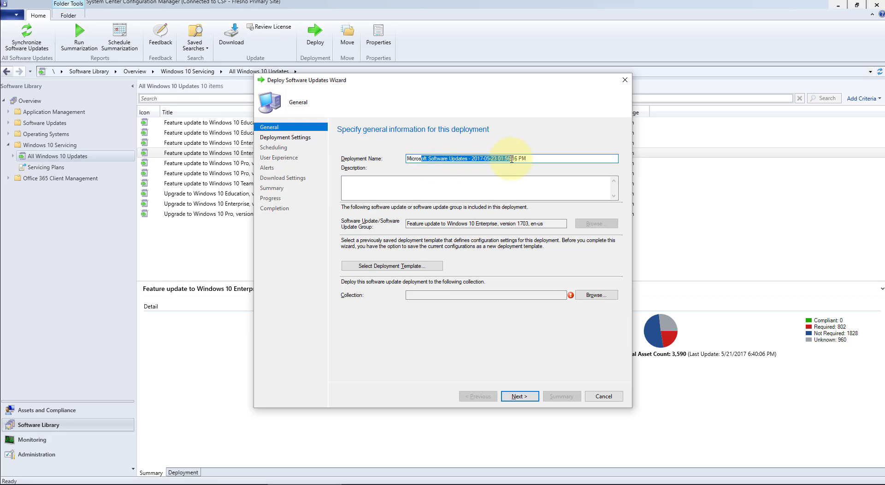
click(597, 295)
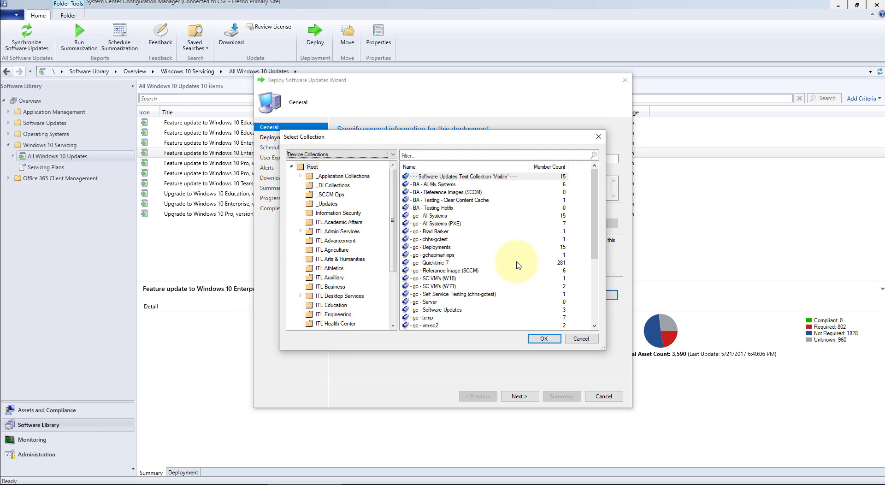
scroll(507, 263, down, 2)
click(449, 267)
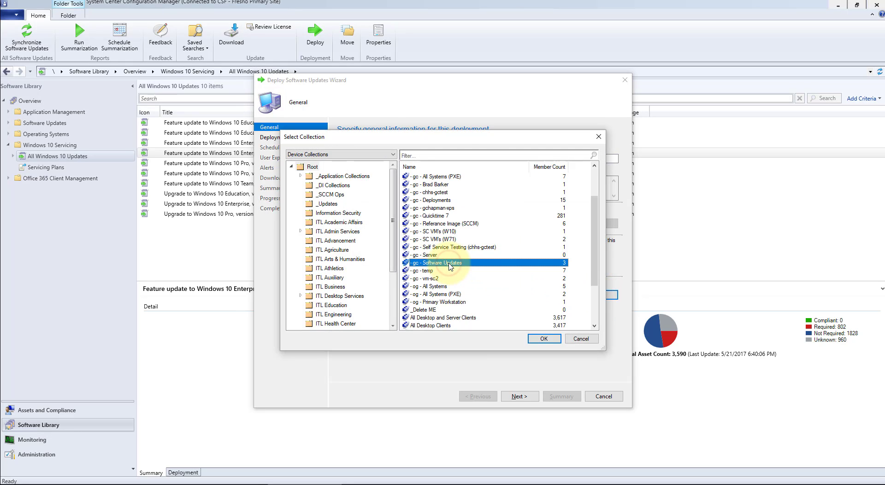
double_click(449, 266)
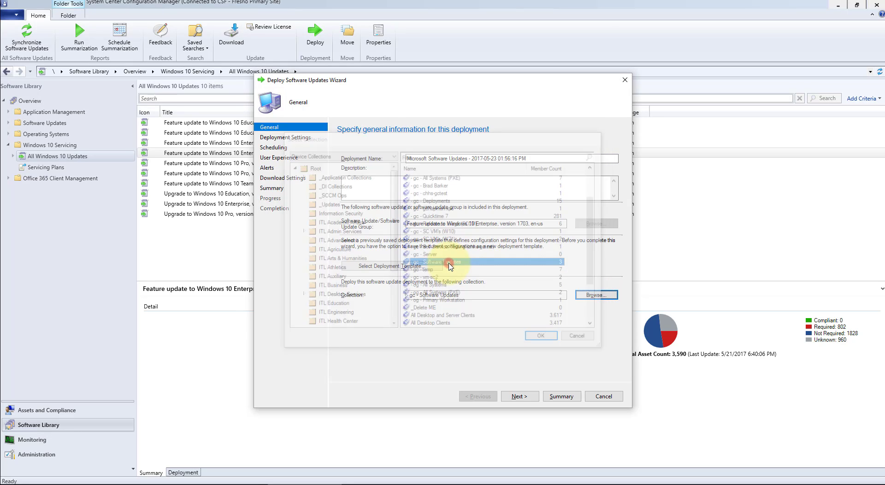
click(519, 396)
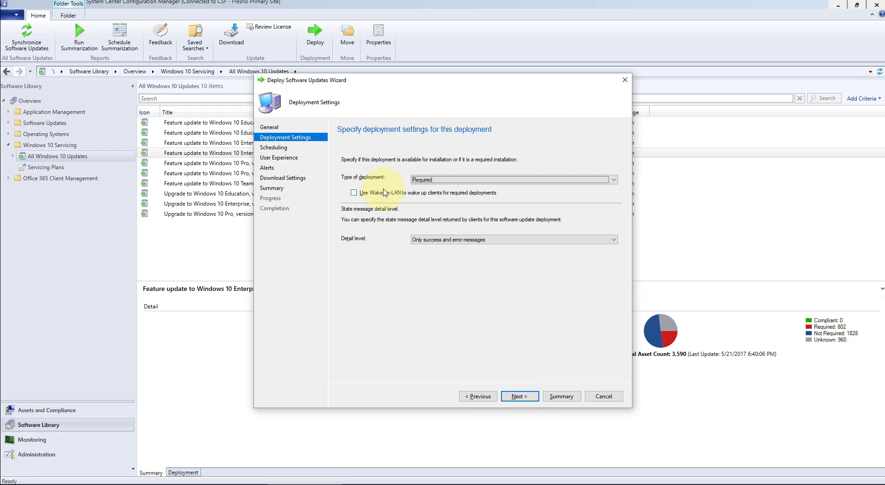
Step: Choose Required as the type of deployment and continue to the scheduling settings
click(424, 180)
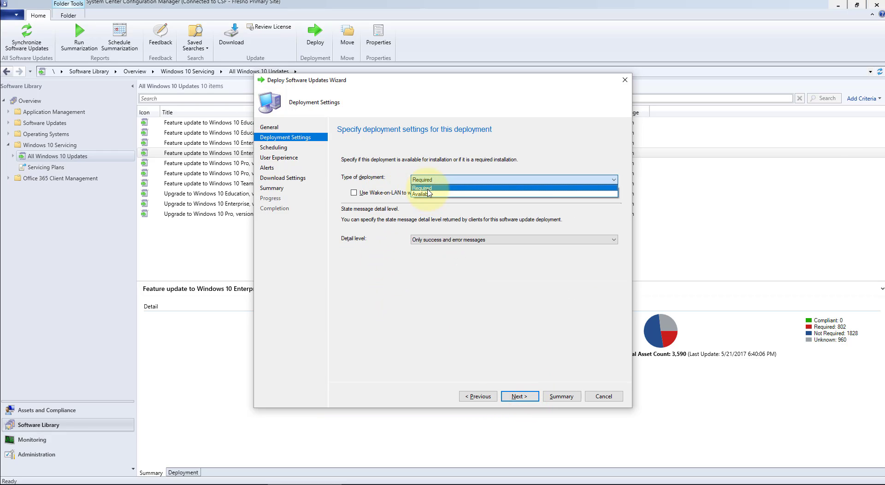
click(428, 189)
click(520, 397)
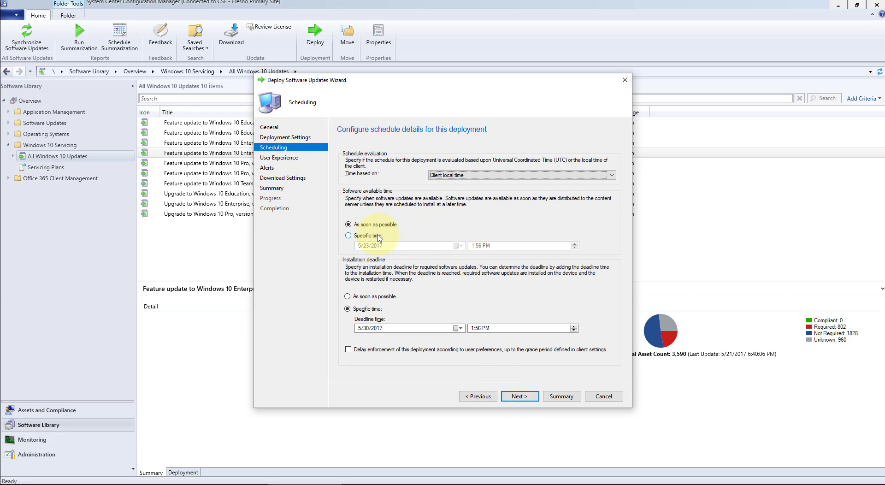
Step: Set the installation deadline to As soon as possible and continue to the user experience settings
click(367, 328)
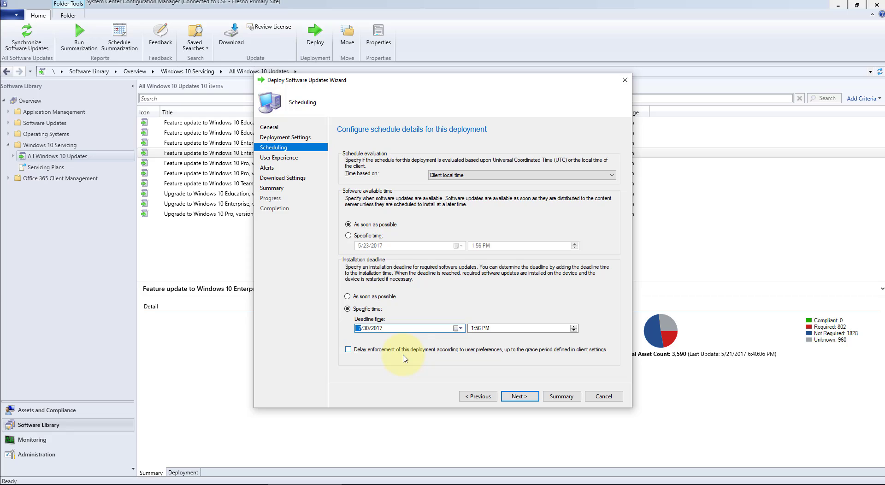
click(369, 296)
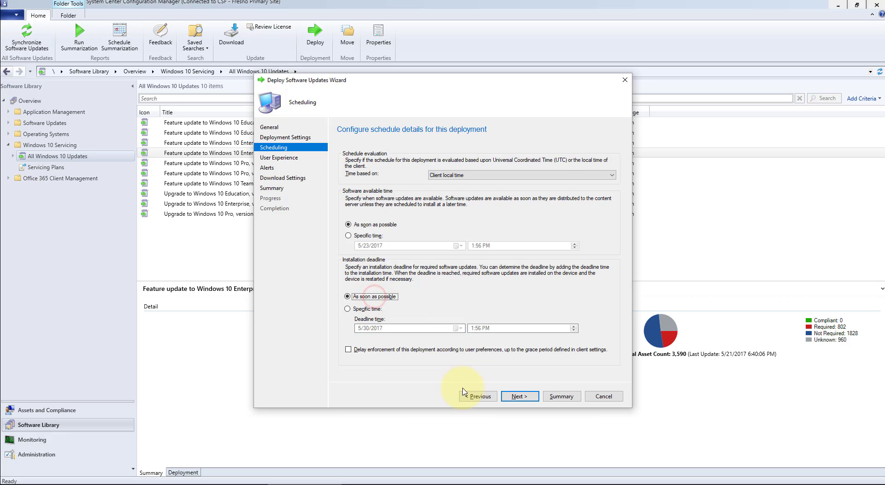
click(518, 396)
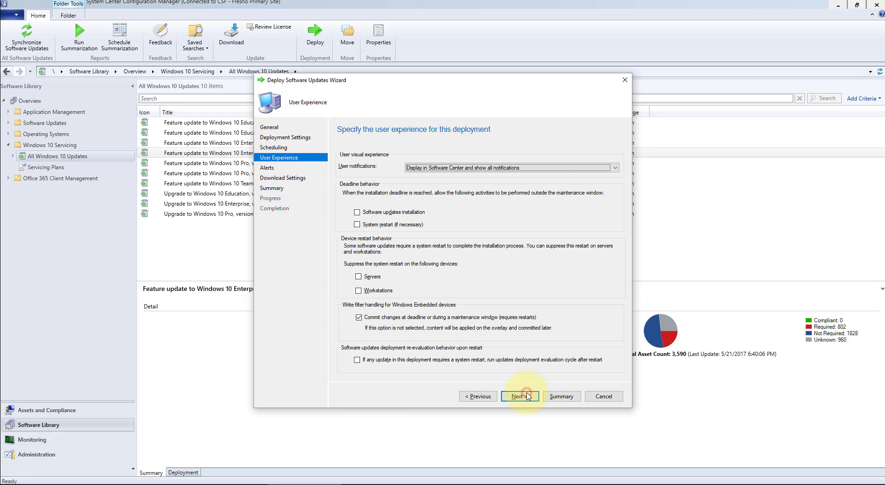
Step: Limit user notifications to computer restarts and allow software updates installation and system restart outside the maintenance window
click(452, 168)
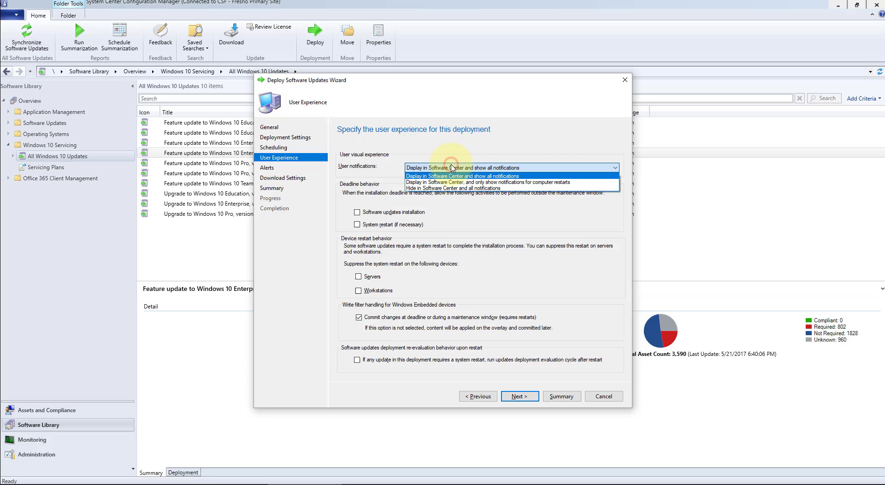
click(482, 182)
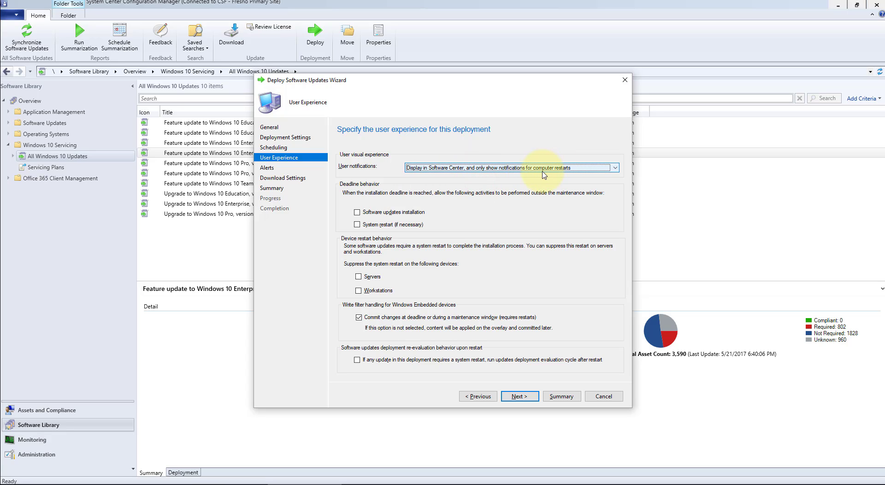
click(374, 225)
click(377, 213)
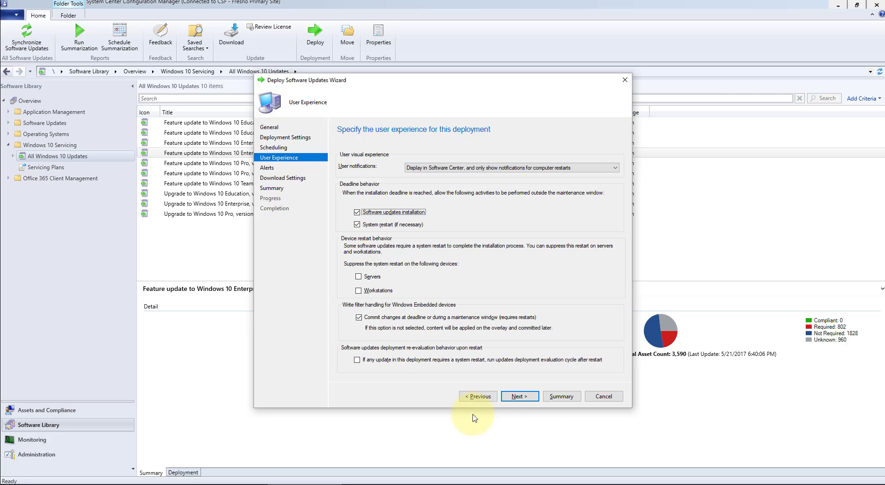
click(527, 398)
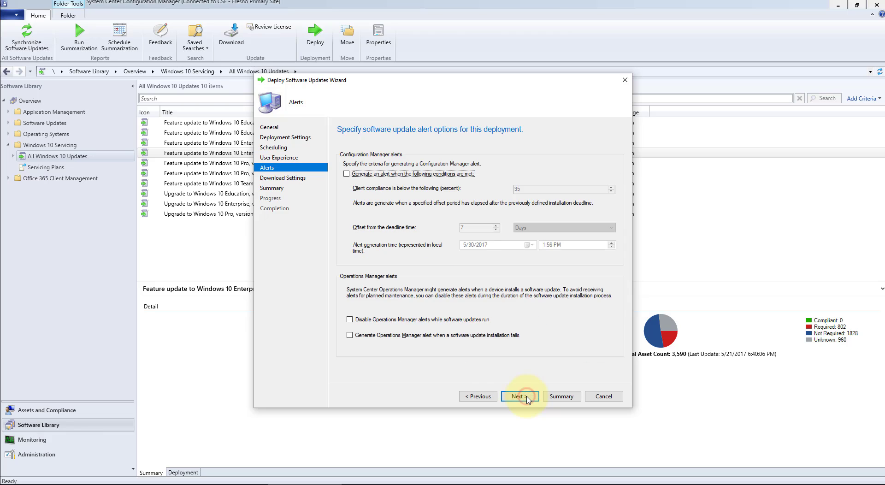
Step: Leave the alert options at their defaults and set clients using neighbor or default boundary groups to download updates from distribution point and install
click(512, 398)
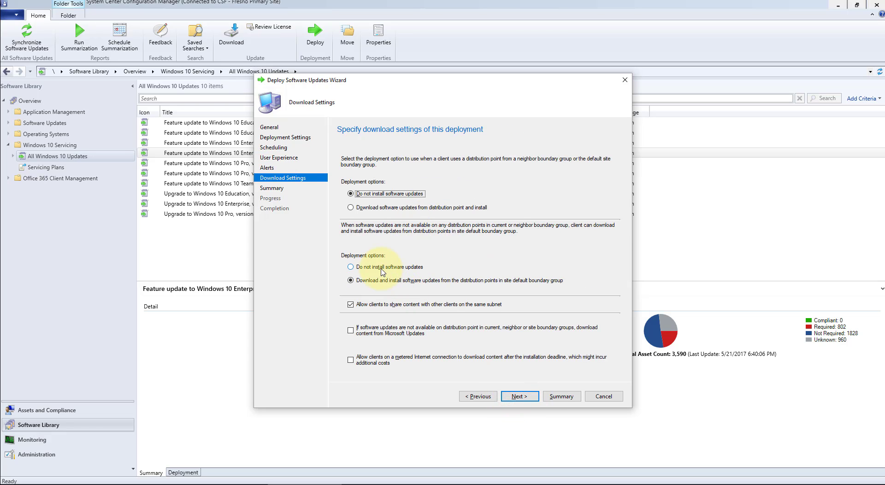
click(382, 208)
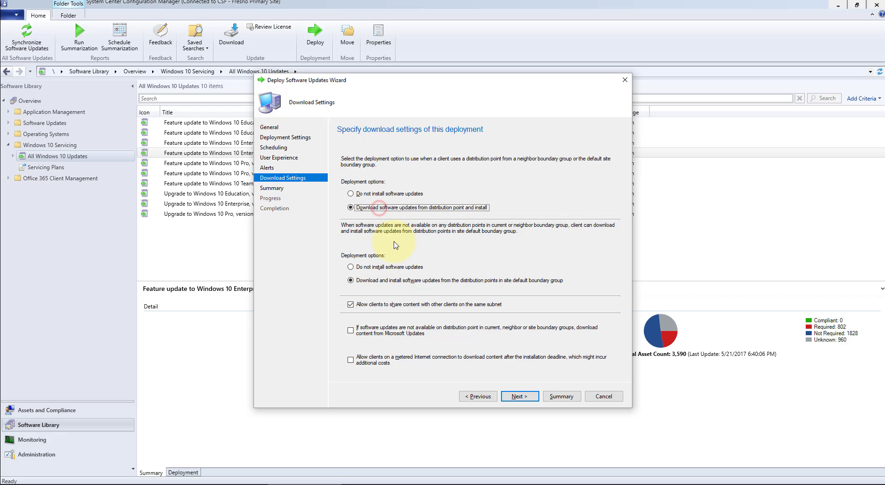
click(517, 397)
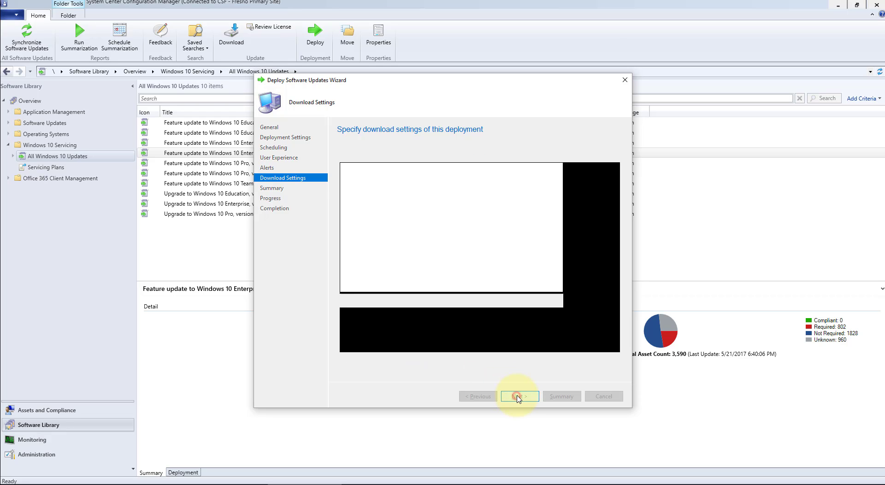
Step: Complete the deployment of the Windows 10 Enterprise version 1703 feature update with the remaining default settings and close the wizard
click(519, 396)
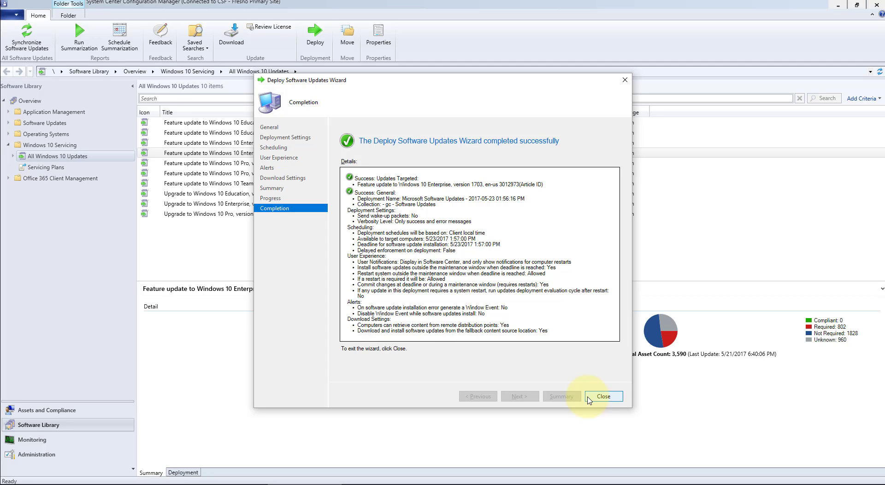
click(588, 398)
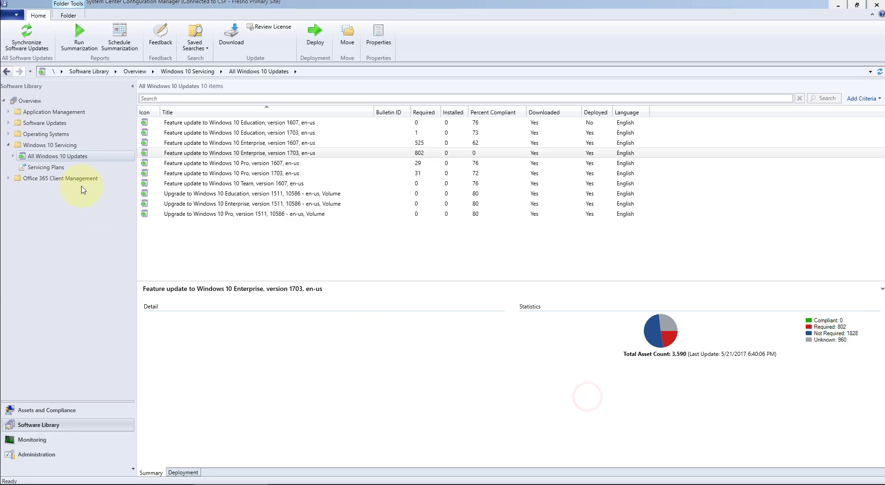
Step: Start a new Windows 10 servicing plan named Example and continue to its target collection
click(47, 169)
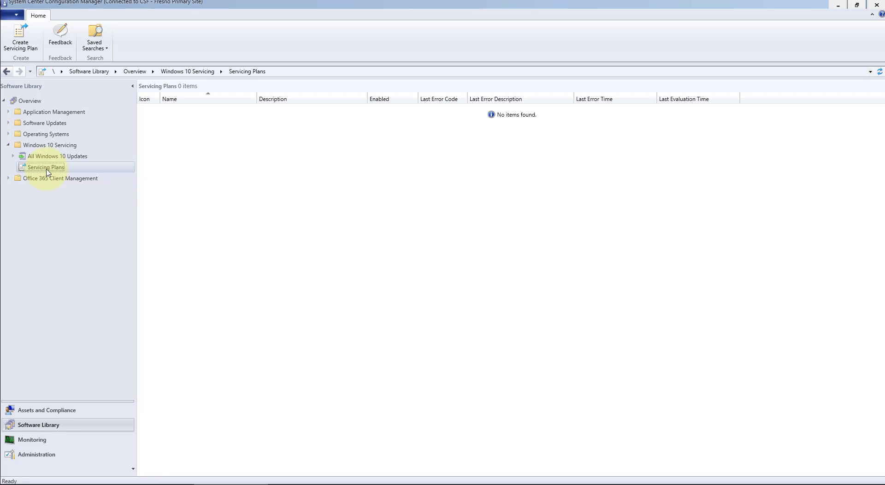
right_click(47, 170)
click(76, 181)
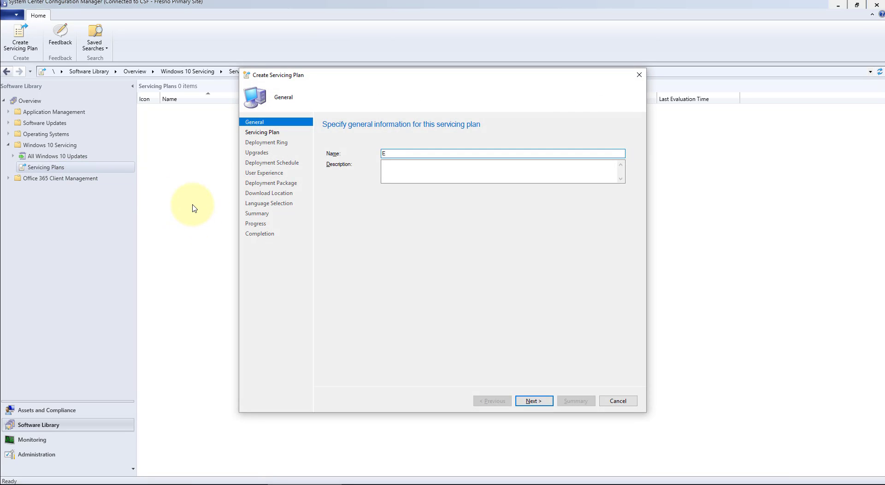
text(Example)
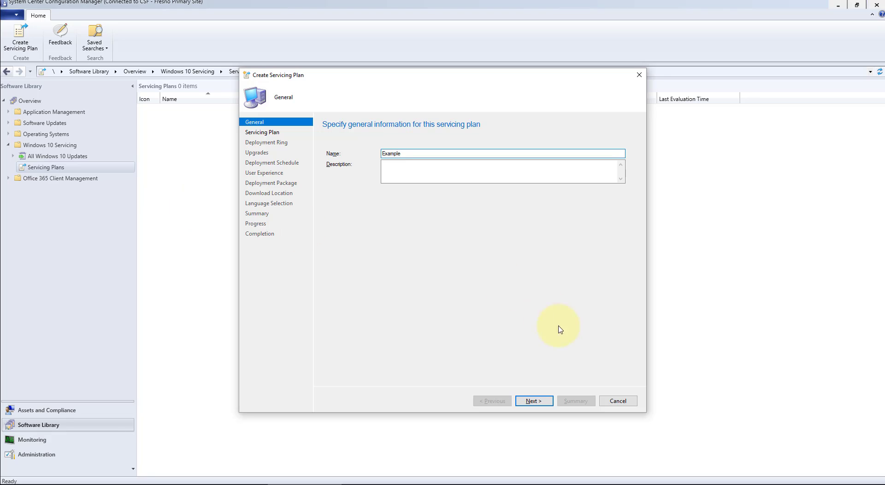
click(534, 400)
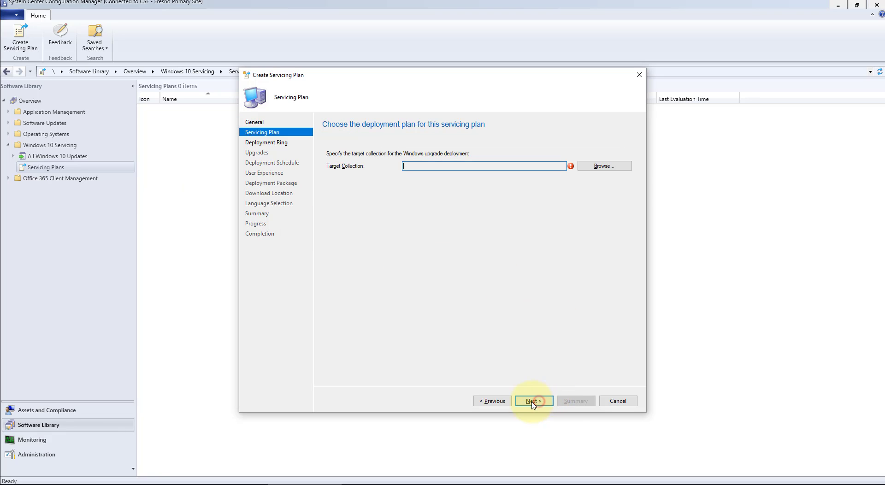
Step: Target the servicing plan at the device collection "- gc - Software Updates" and continue to the deployment ring settings
click(598, 166)
click(417, 316)
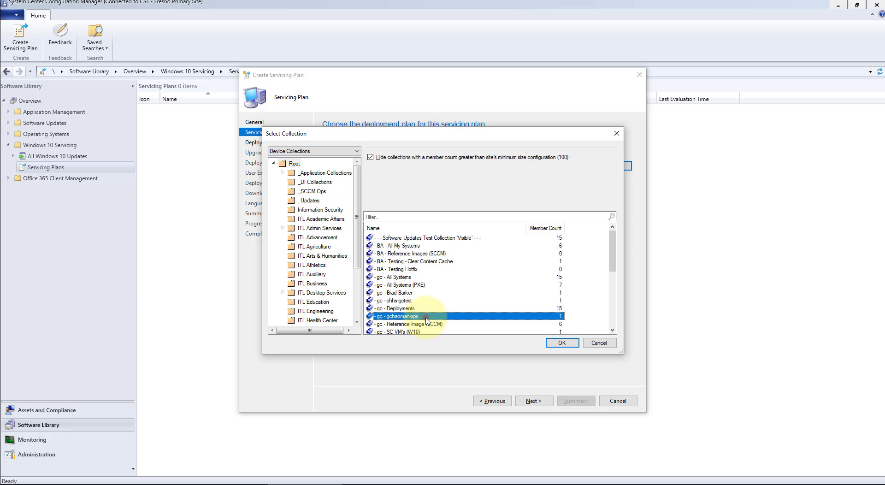
scroll(424, 317, down, 2)
click(425, 316)
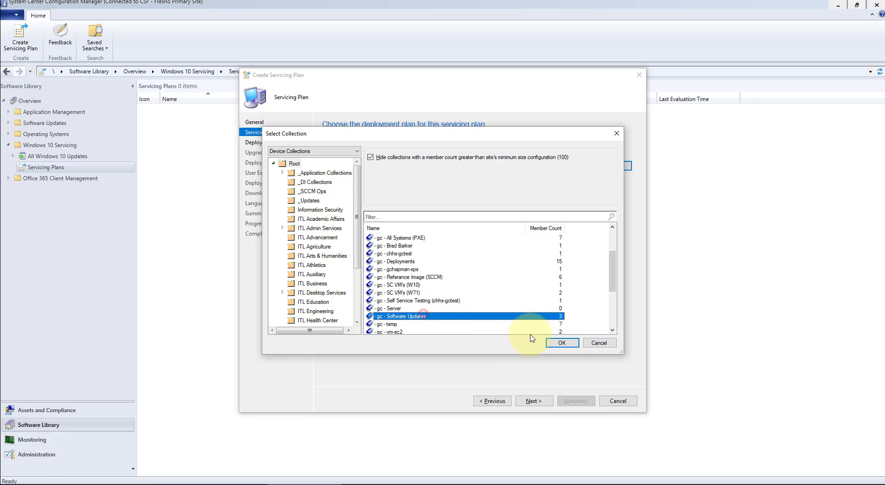
click(562, 343)
click(535, 401)
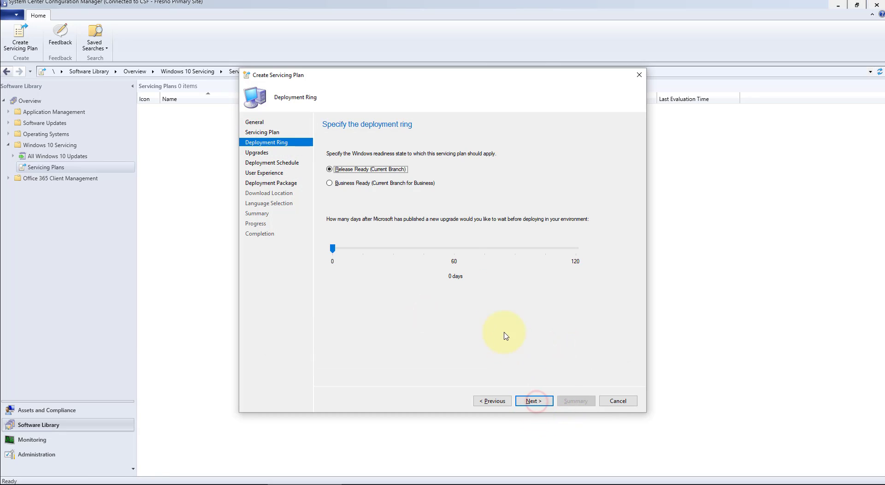
Step: Set the deployment ring to Release Ready (Current Branch) with a 31-day wait after publication and continue to the upgrade criteria
click(371, 184)
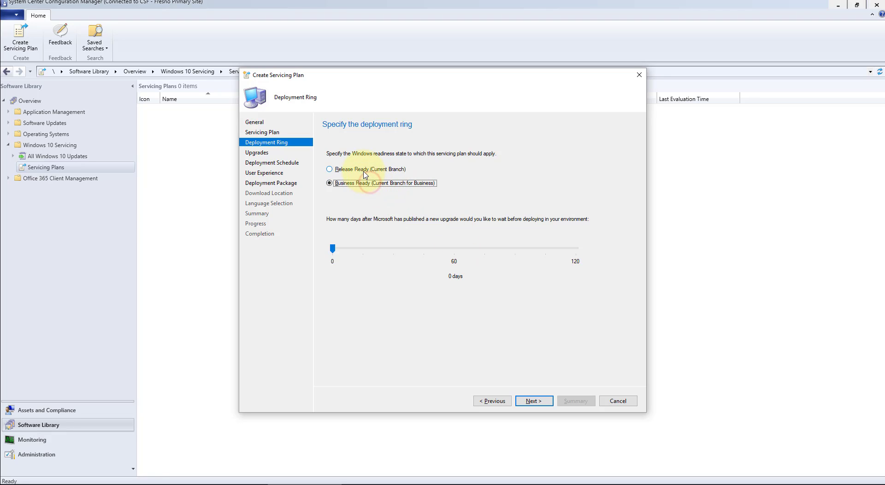
click(363, 169)
click(534, 401)
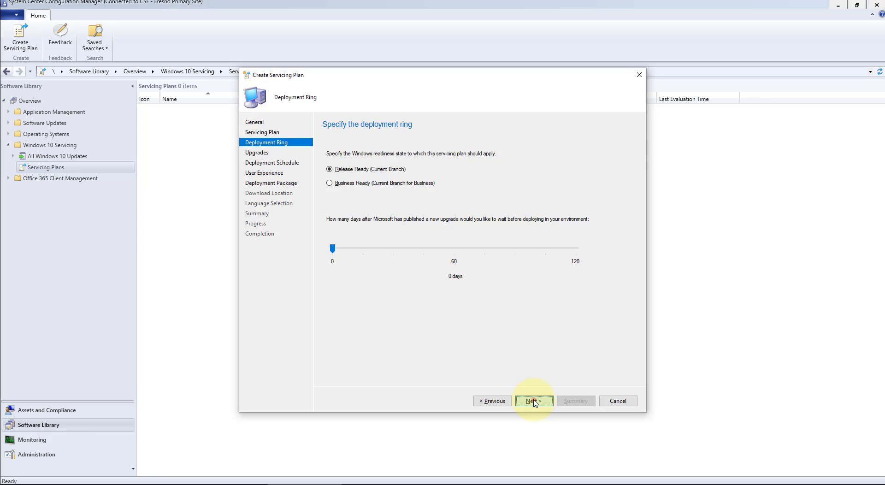
click(500, 401)
drag(332, 248, 397, 263)
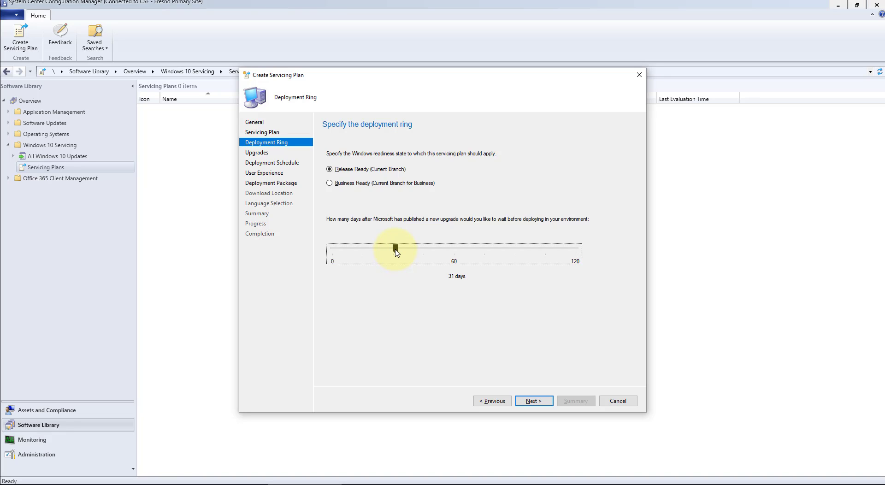
click(530, 402)
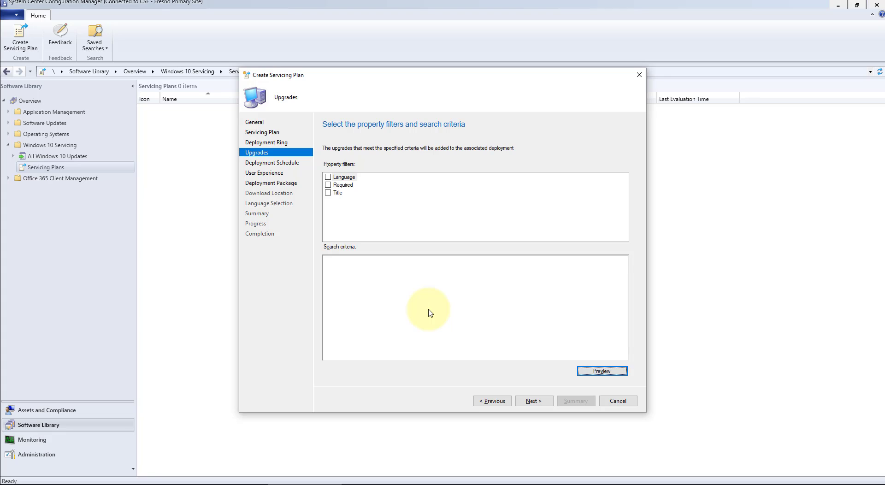
Step: Preview the upgrades selected without any property filter, widening the title column to read the full names
click(606, 372)
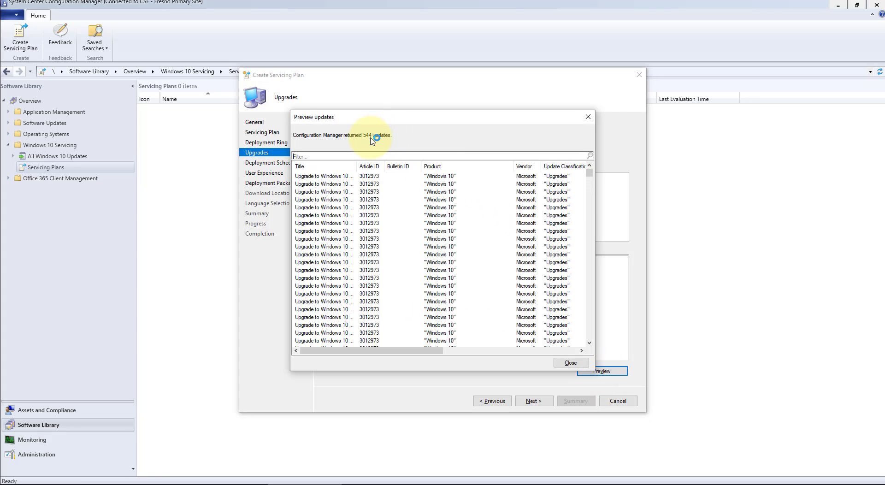
drag(357, 166, 454, 167)
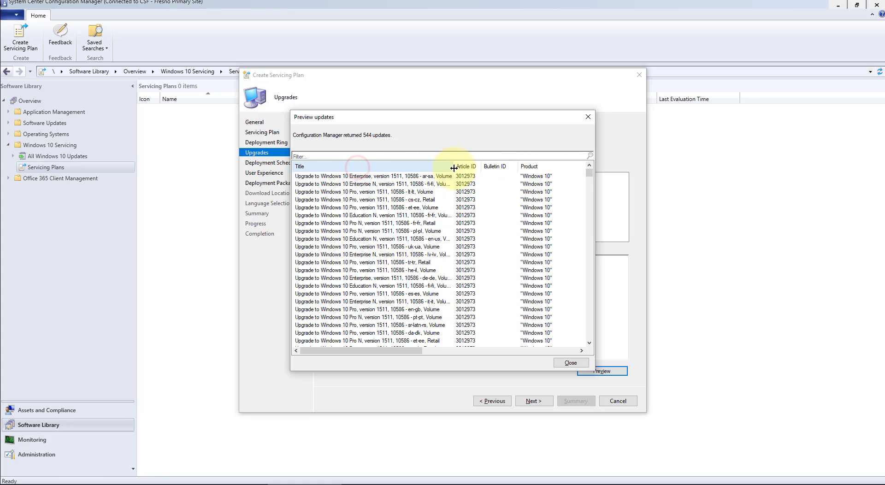
click(364, 183)
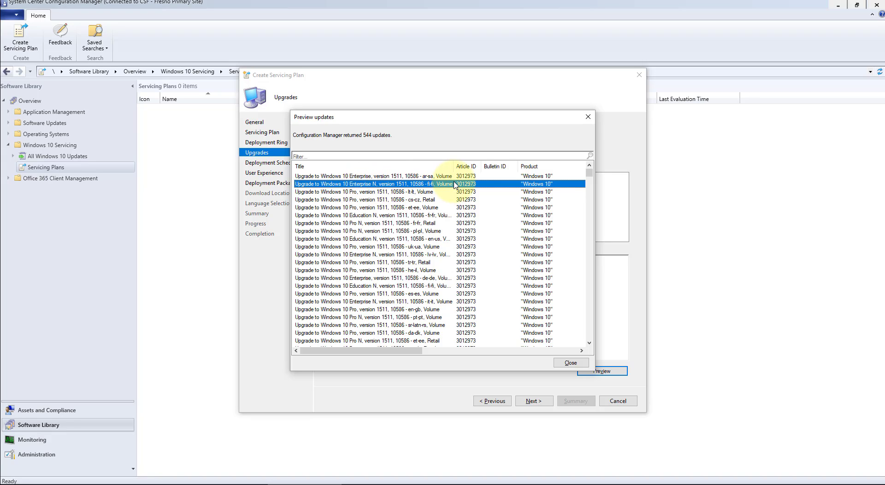
click(571, 363)
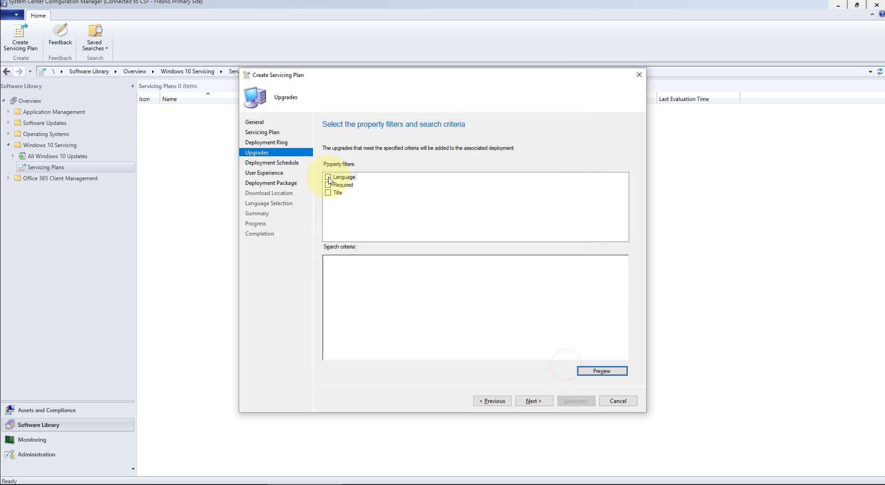
Step: Filter the servicing plan's upgrades by the language English and preview the matching updates with their full titles
click(328, 177)
click(364, 261)
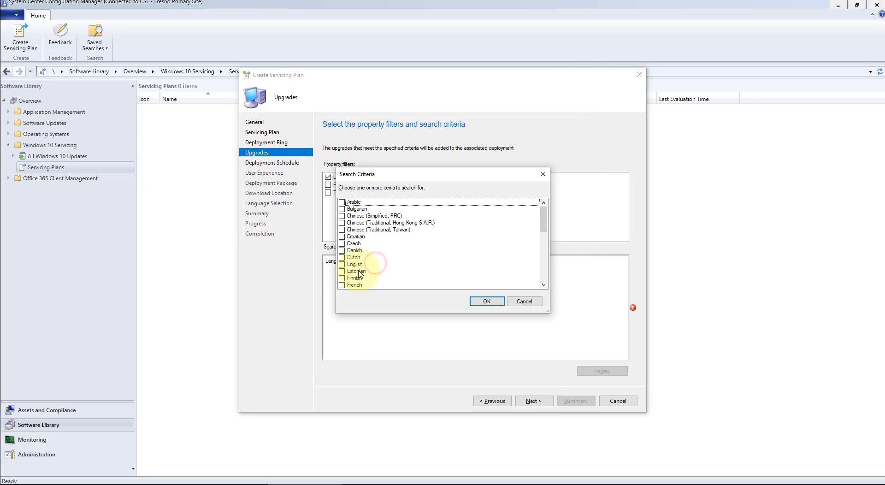
scroll(341, 275, down, 3)
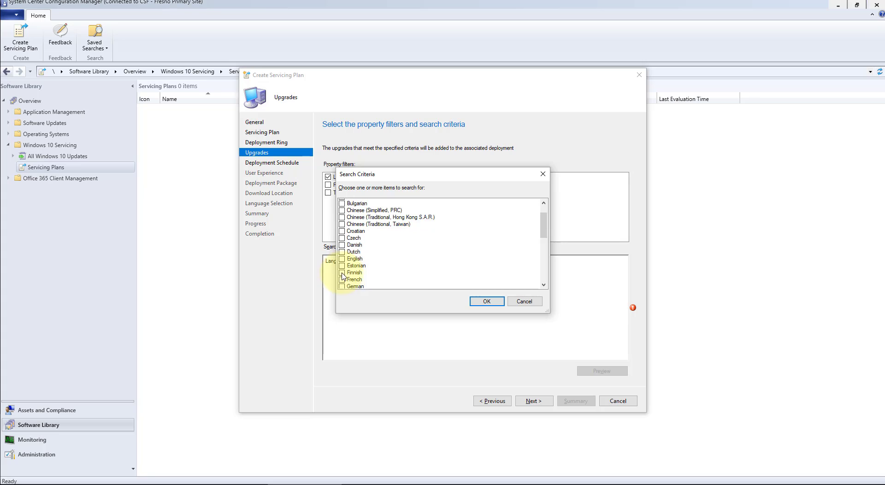
click(341, 243)
click(469, 297)
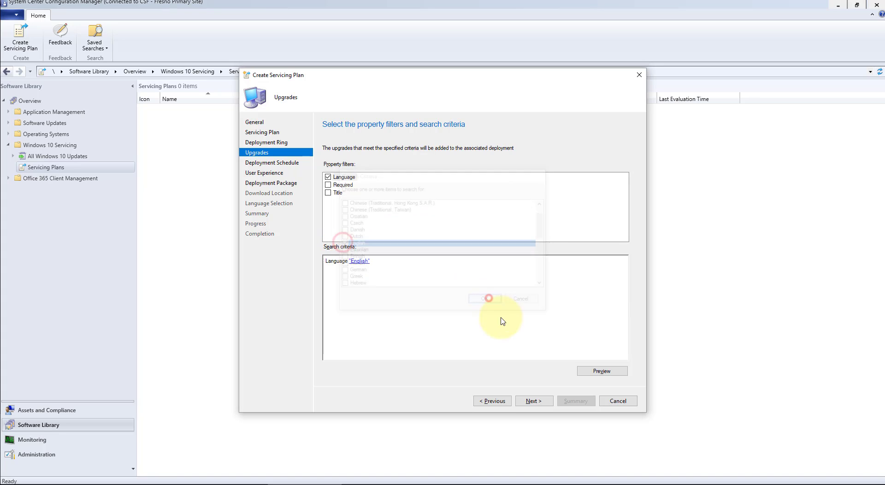
click(597, 372)
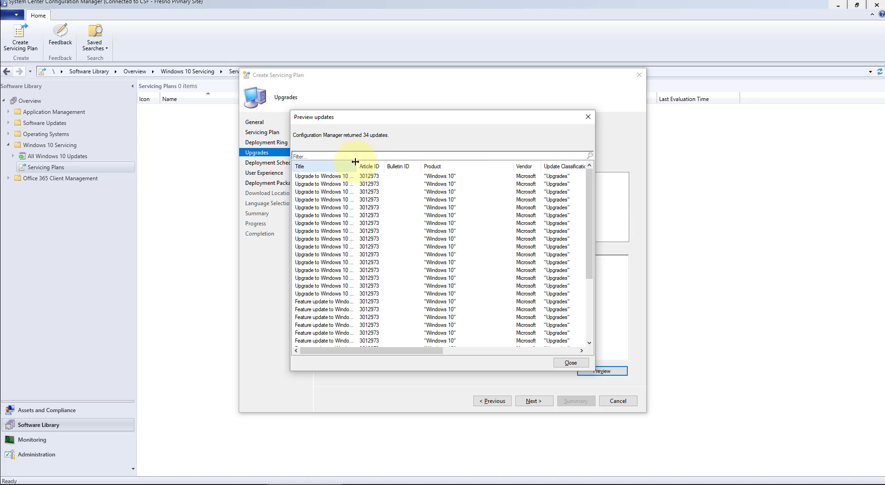
drag(354, 165, 497, 169)
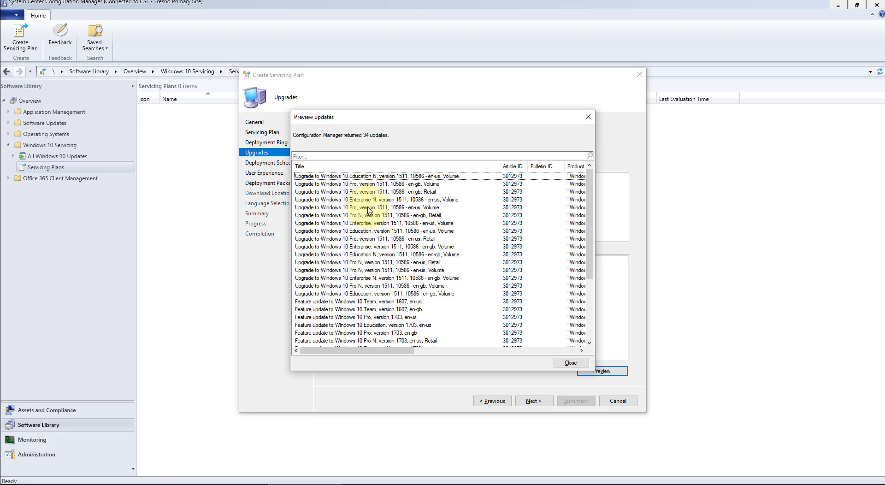
click(589, 117)
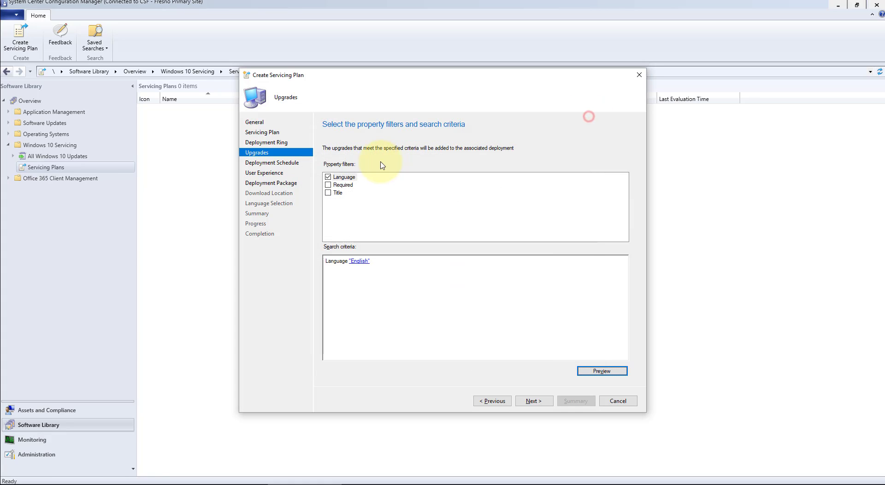
Step: Add a title filter with the search text "enterprise, version" and preview the matching updates with their full titles
click(328, 193)
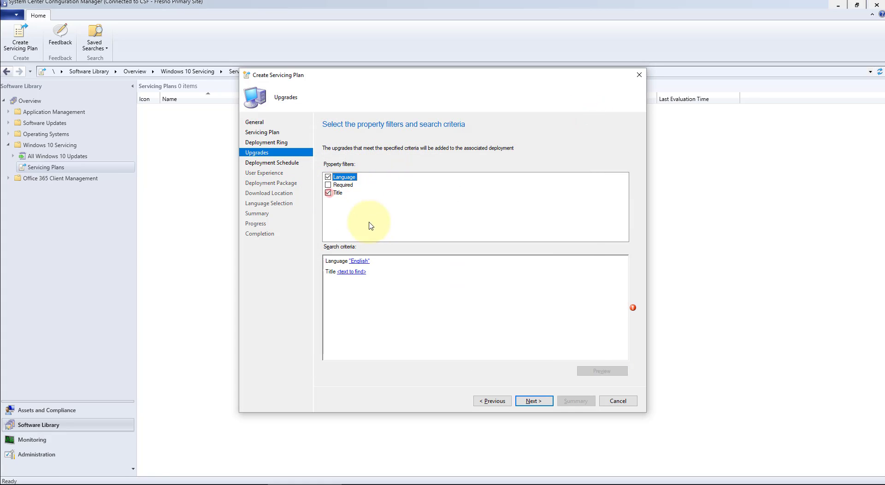
click(349, 269)
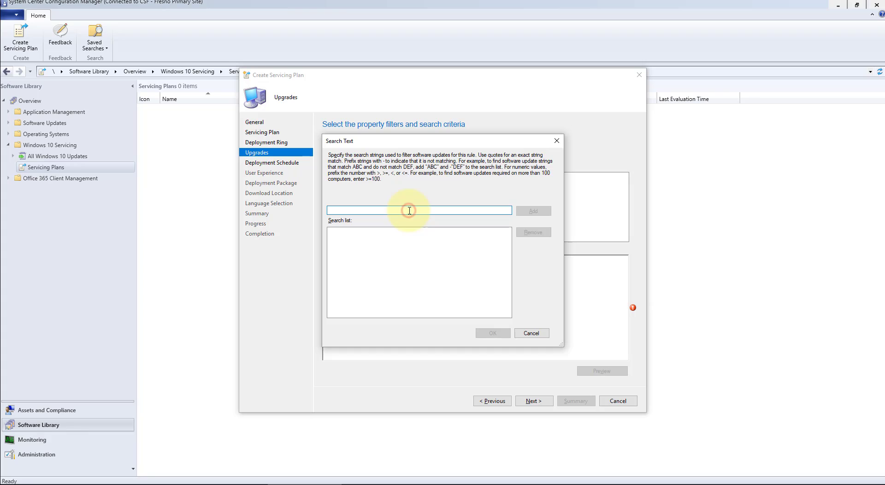
text(enterprise)
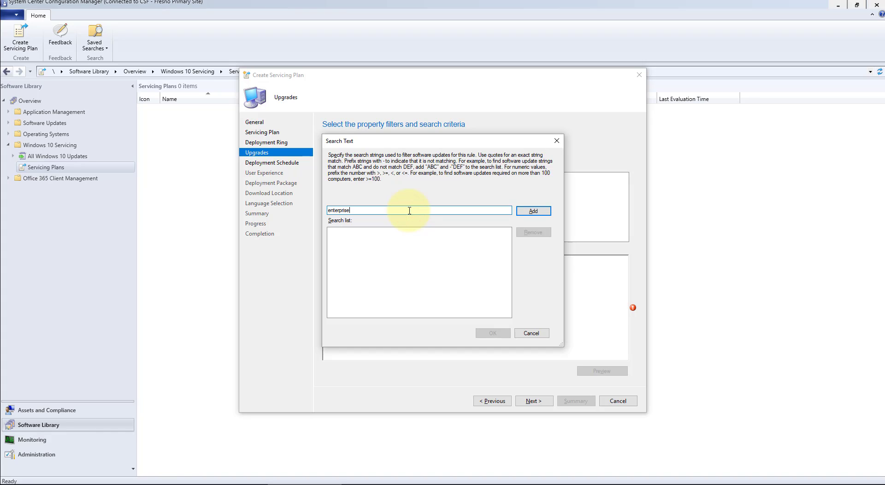
text(, version)
click(533, 210)
click(500, 333)
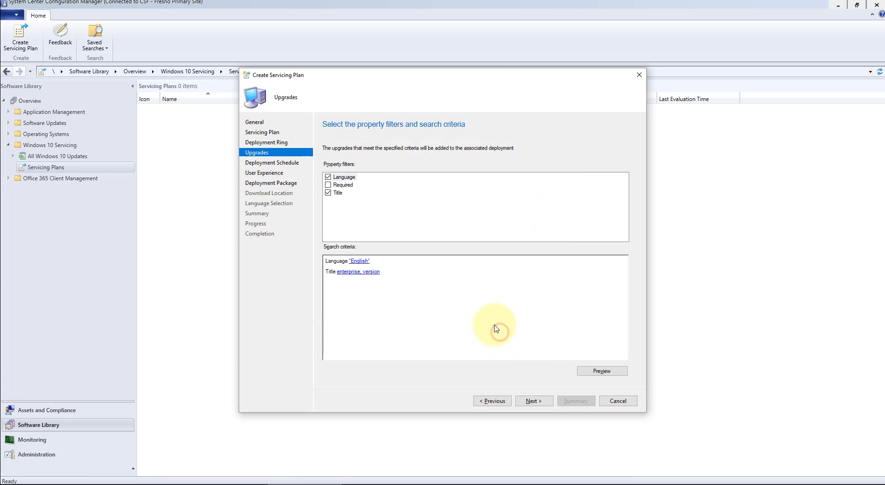
click(611, 372)
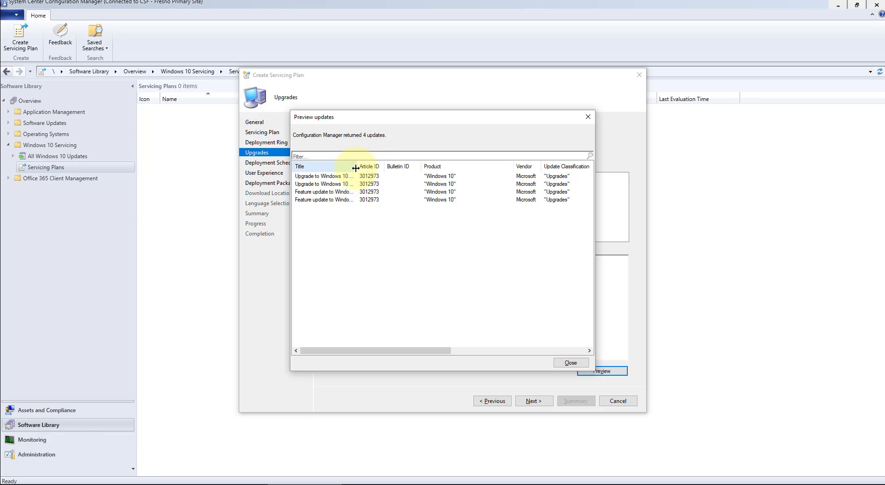
drag(356, 166, 481, 165)
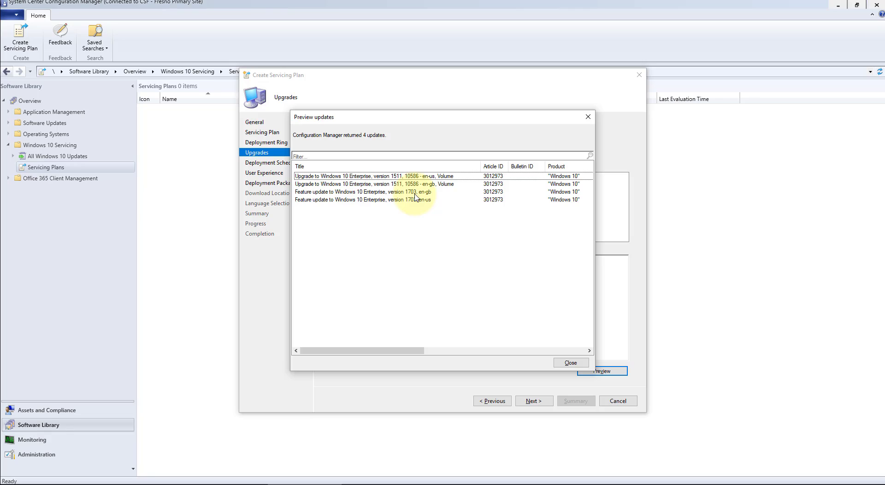
click(570, 364)
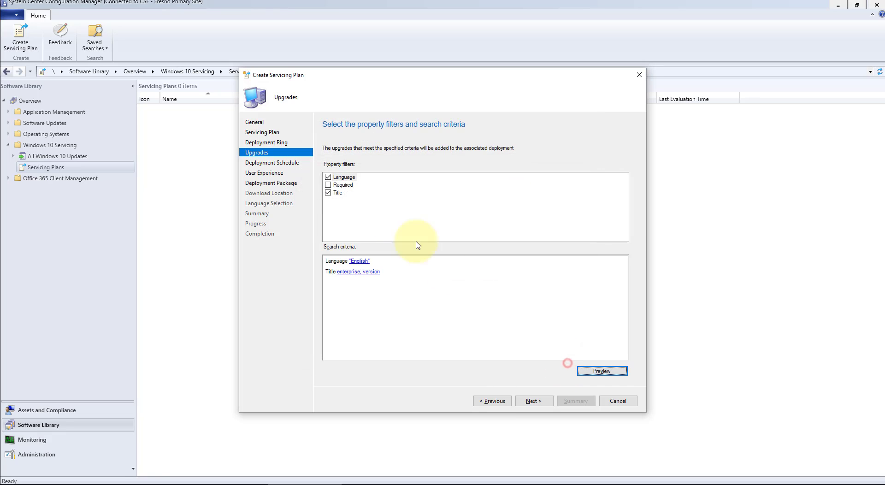
Step: Add a Required filter with the search value >1 to the upgrade criteria, leaving the title filter as it is
click(328, 185)
click(374, 282)
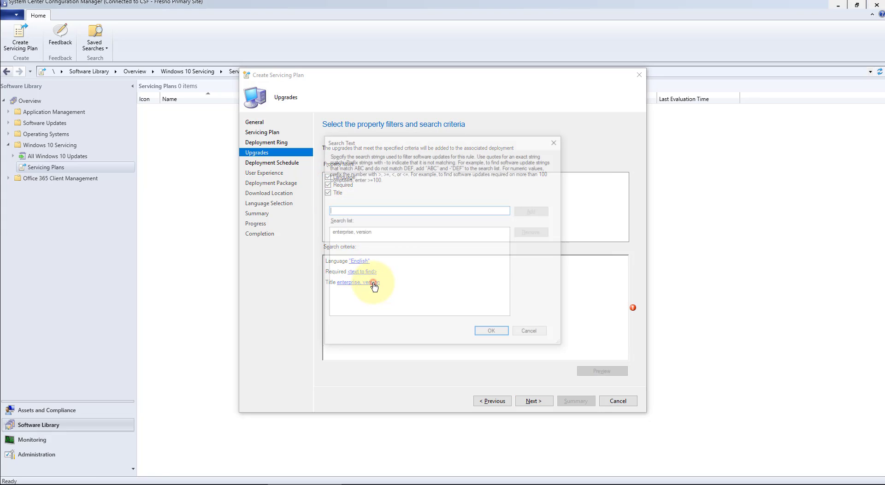
click(537, 330)
click(362, 272)
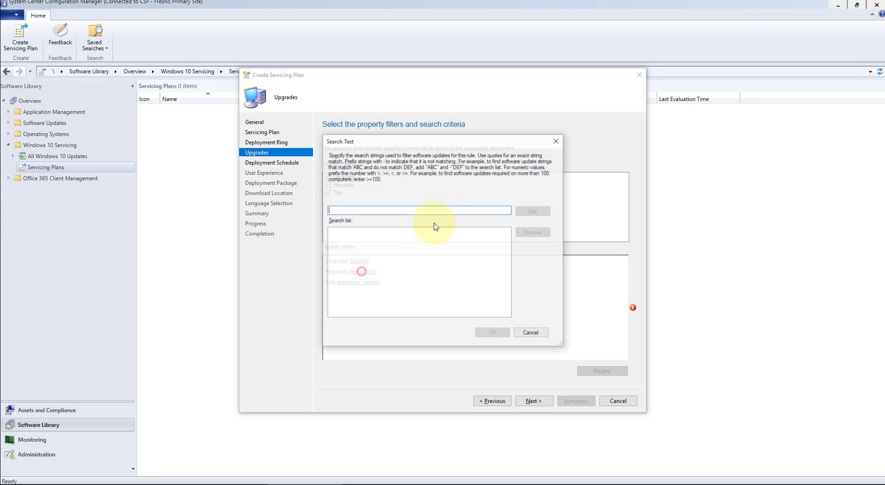
click(412, 210)
text(>1)
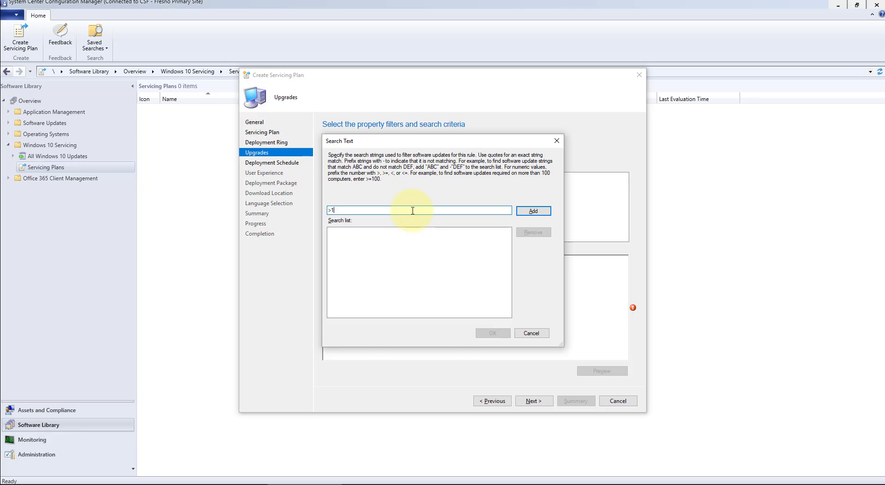
click(534, 210)
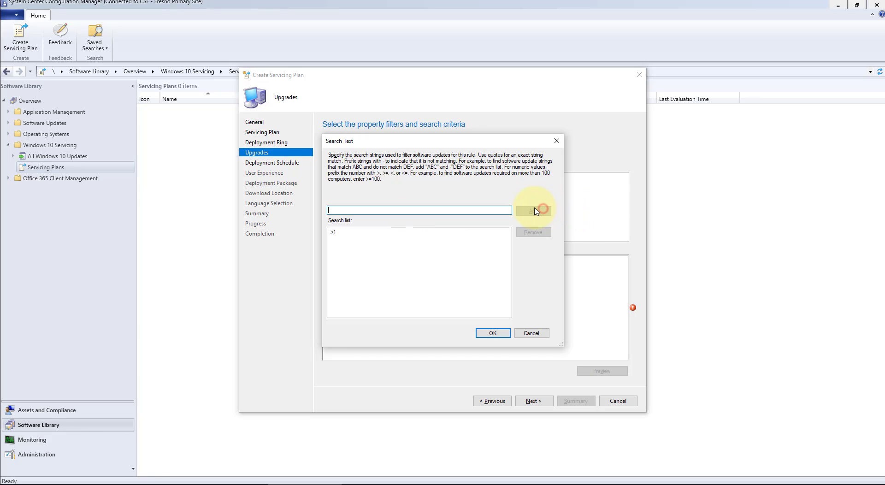
click(499, 339)
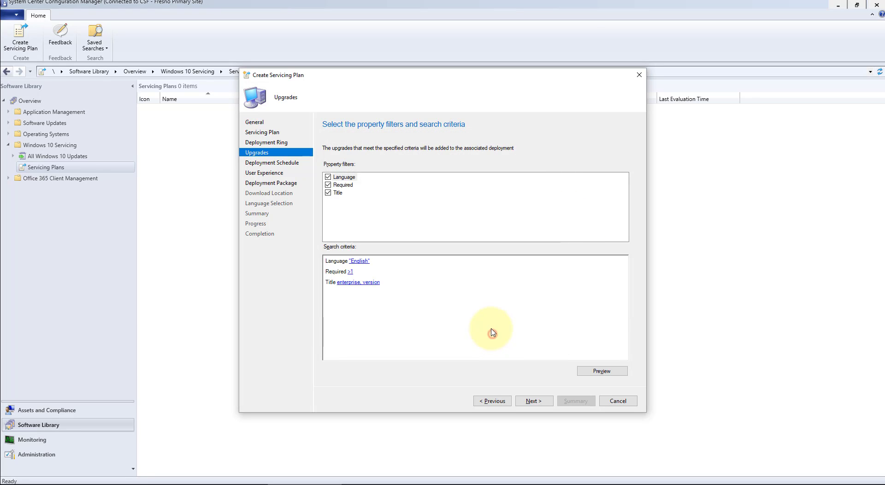
Step: Preview the upgrades matching the language, Required and title filters, checking the full title and the Required column
click(599, 375)
click(338, 176)
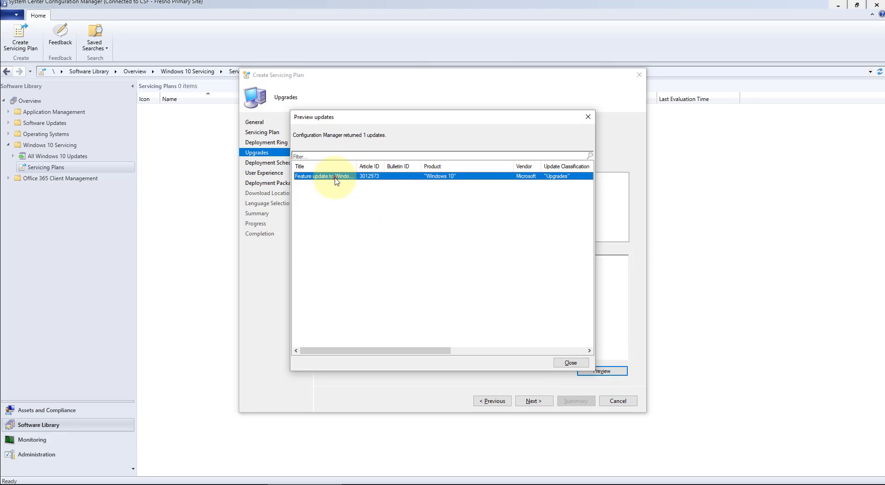
drag(356, 169, 459, 168)
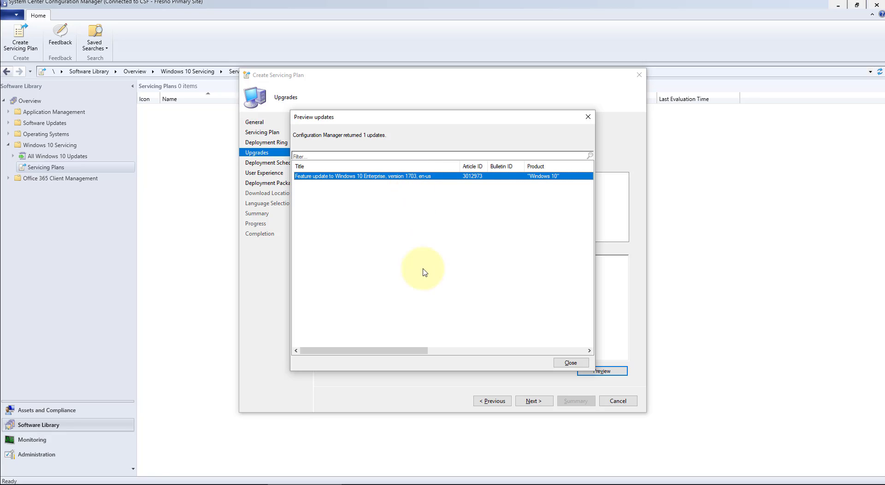
drag(412, 351, 577, 352)
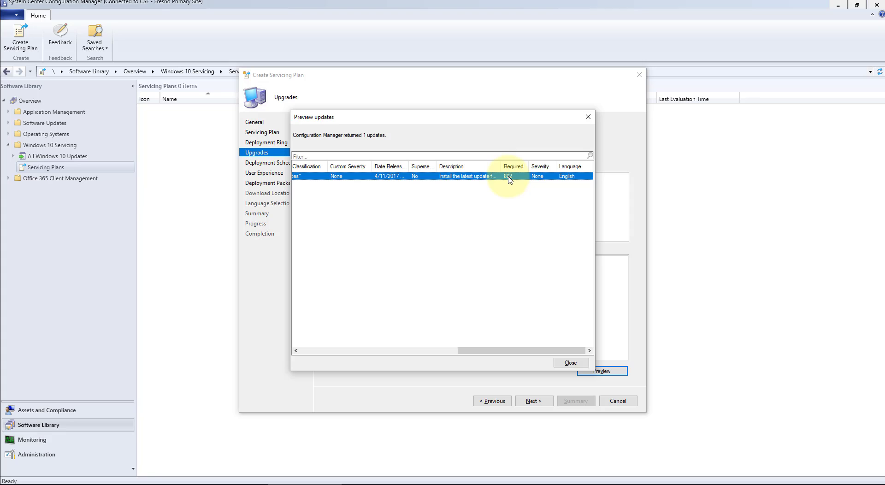
click(571, 363)
Step: Set the servicing plan's installation deadline to as soon as possible in the deployment schedule
click(533, 401)
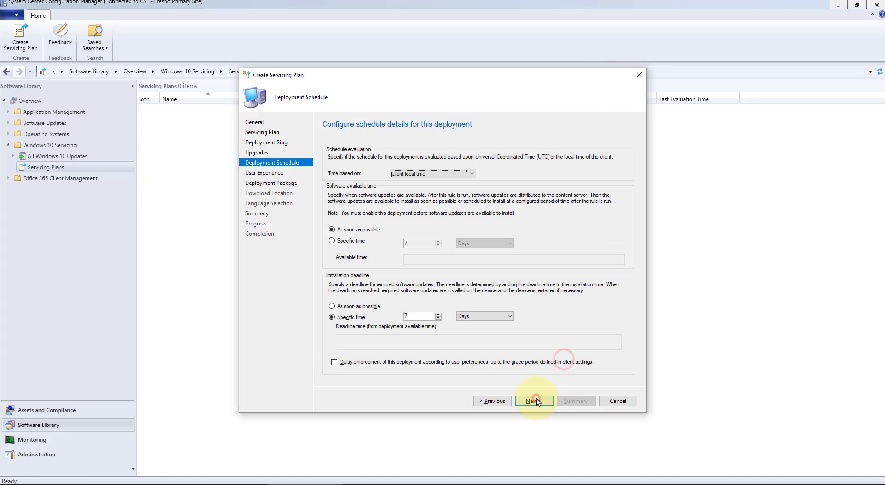
click(353, 306)
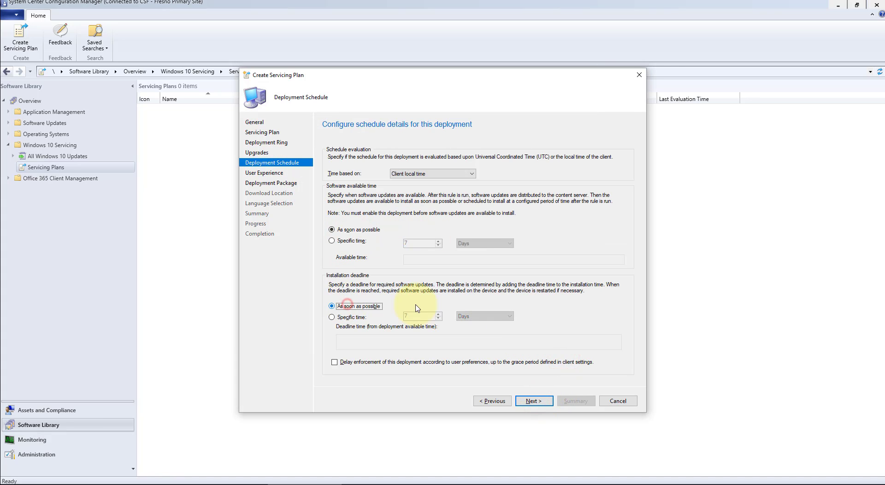
click(350, 318)
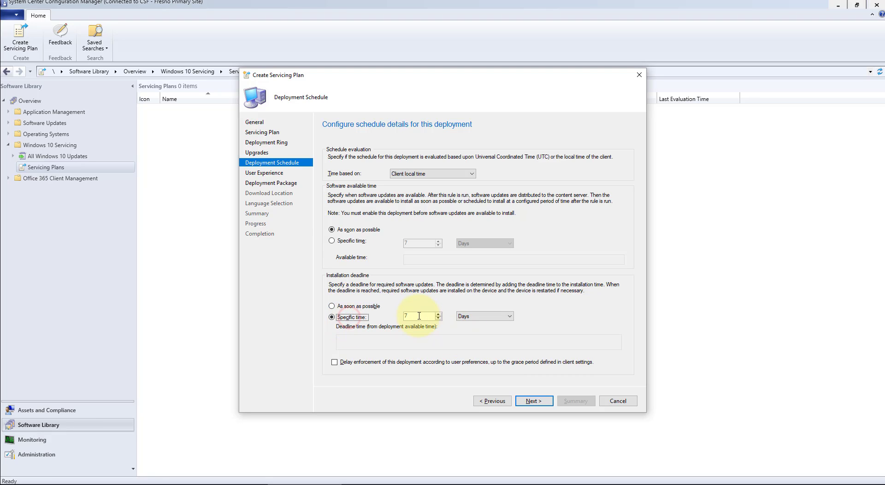
click(364, 306)
click(531, 400)
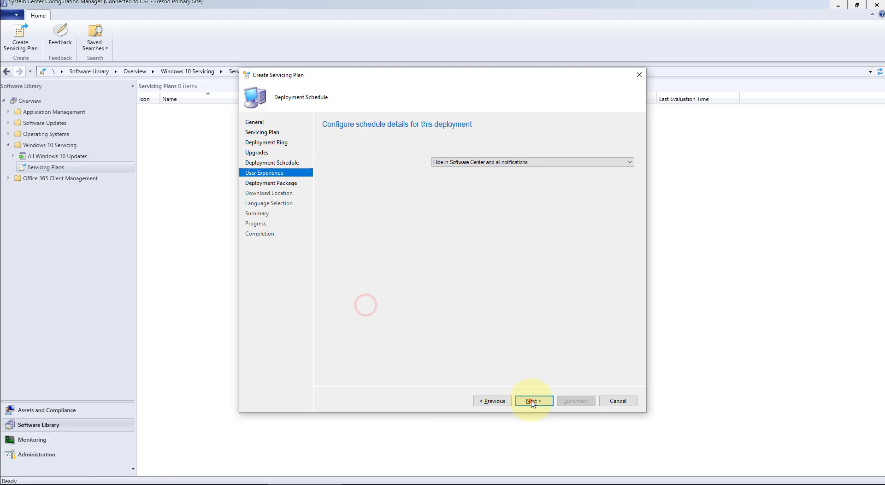
Step: Show notifications only for computer restarts, allow installation and restart outside maintenance windows at the deadline, and run update evaluation after restart
click(479, 162)
click(472, 176)
click(391, 213)
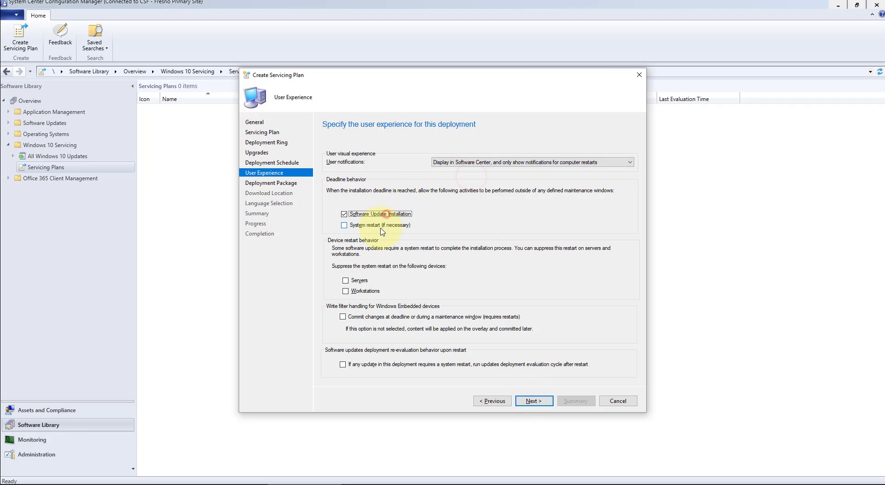
click(379, 225)
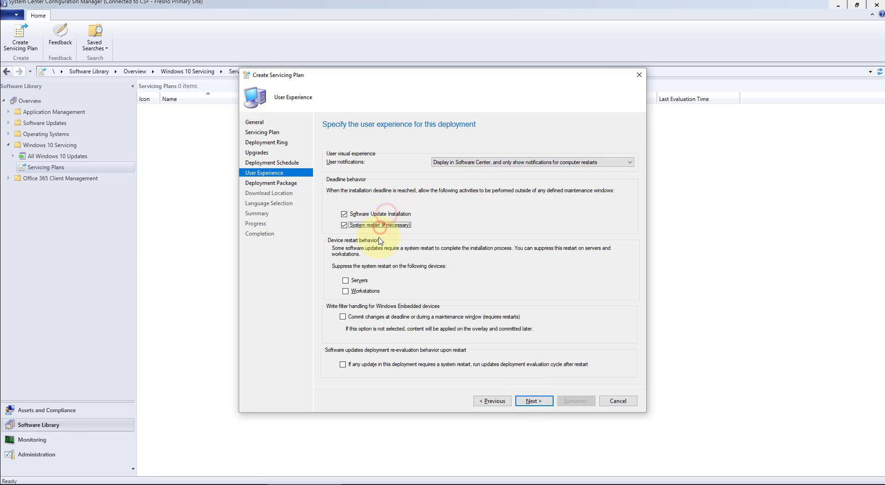
click(353, 367)
click(533, 400)
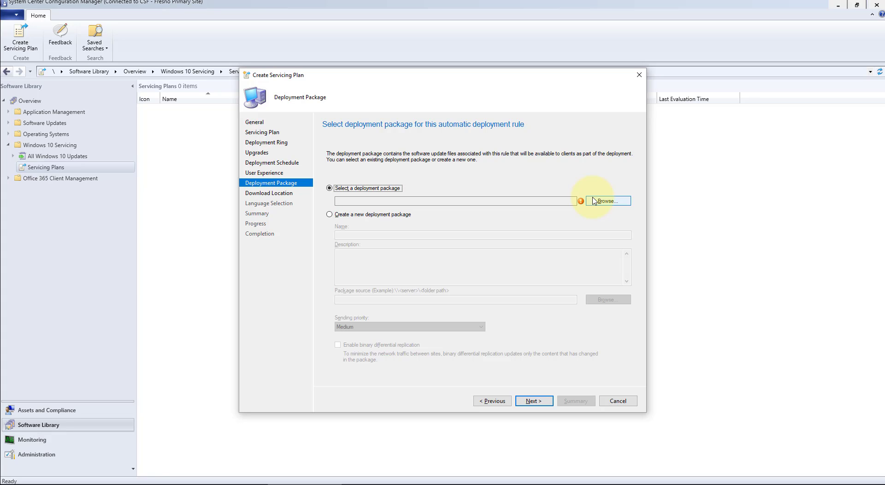
Step: Use the existing deployment package Microsoft Windows 10 - Upgrades for the servicing plan
click(607, 201)
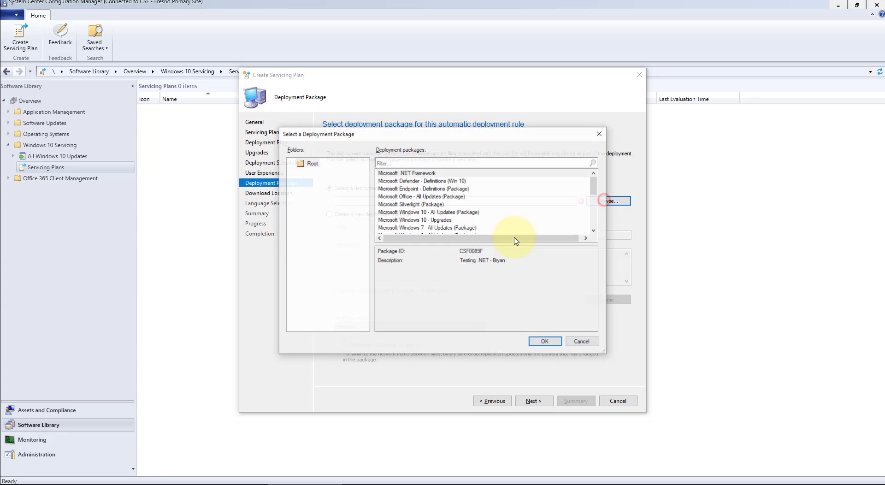
click(448, 220)
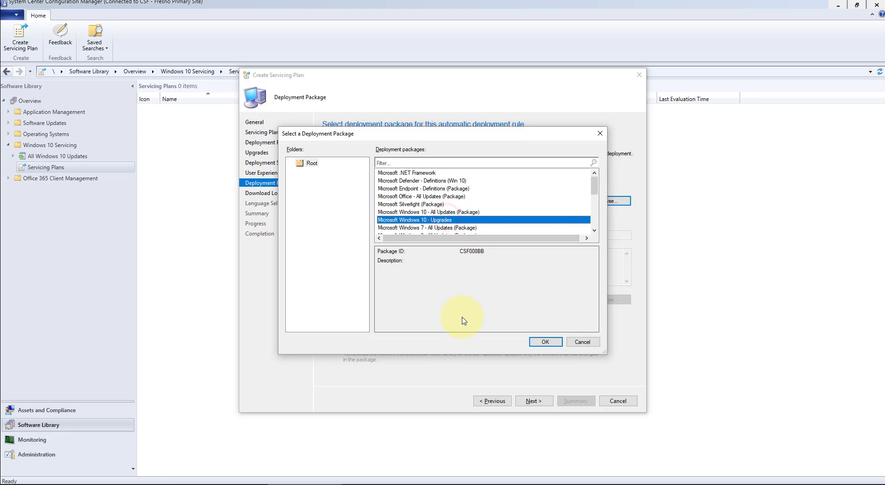
click(539, 341)
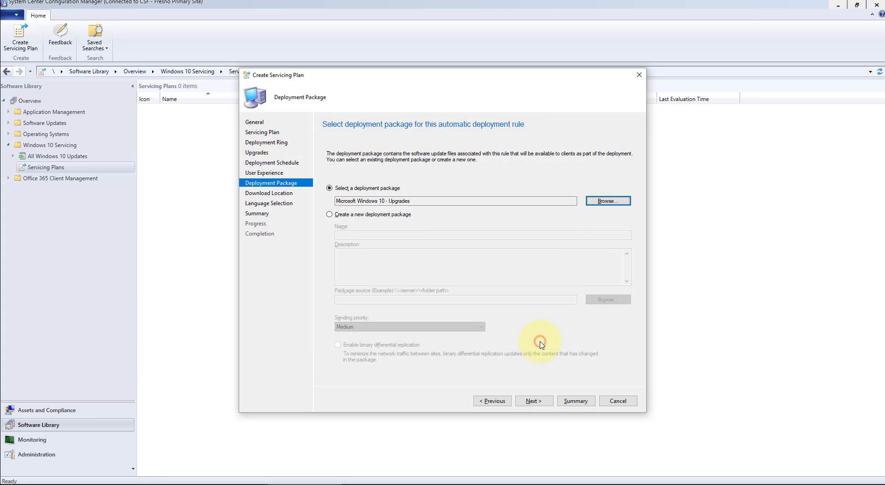
click(528, 402)
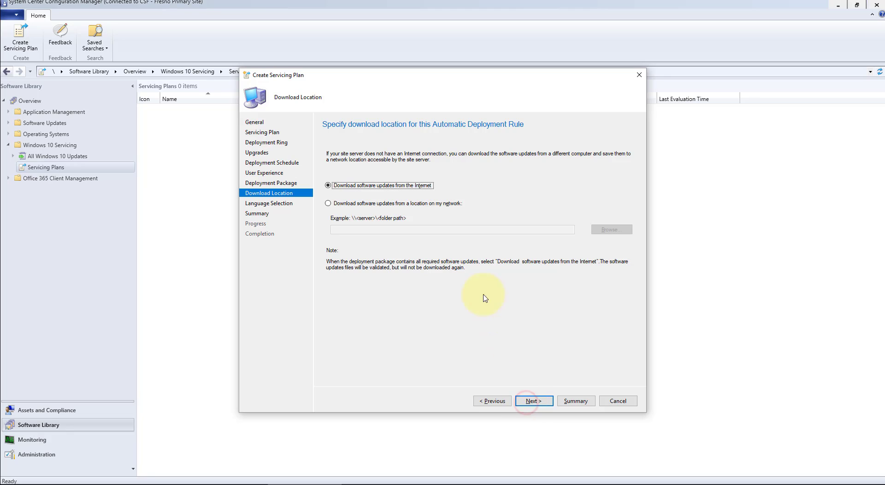
Step: Keep the Internet download source and English update files, finish creating the servicing plan, and select Example in the plan list
click(533, 401)
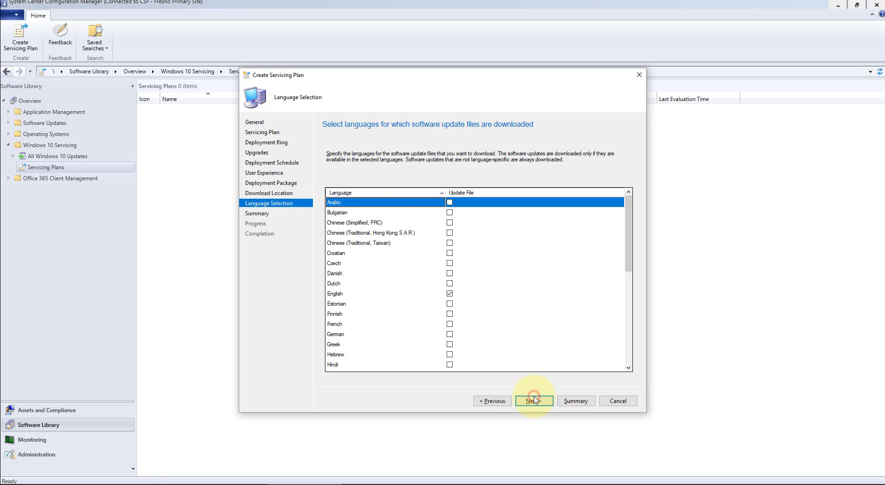
click(343, 296)
click(524, 400)
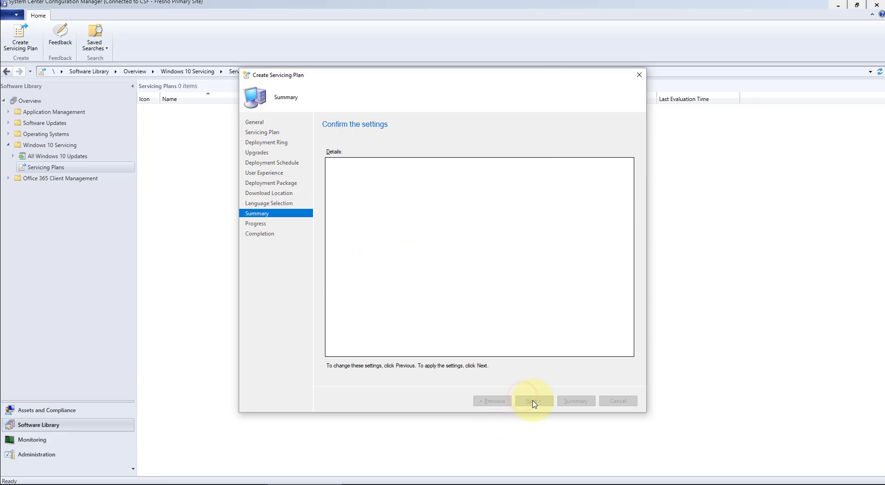
click(531, 402)
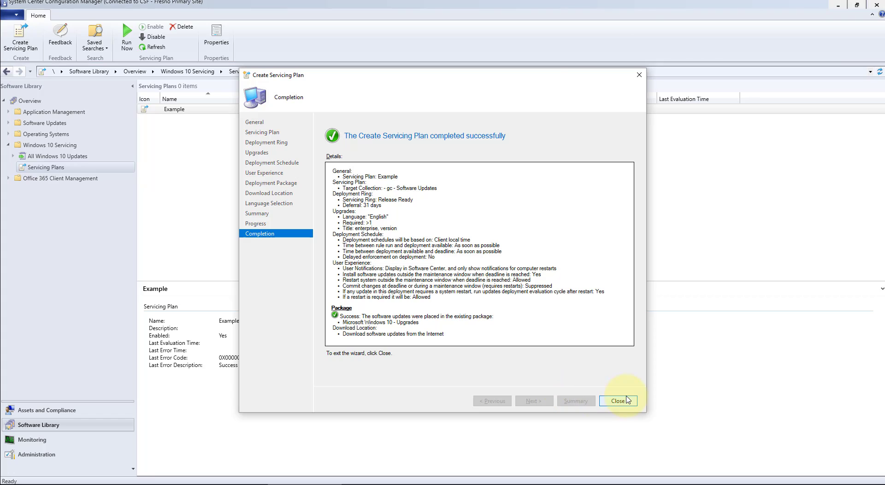
click(618, 400)
click(197, 110)
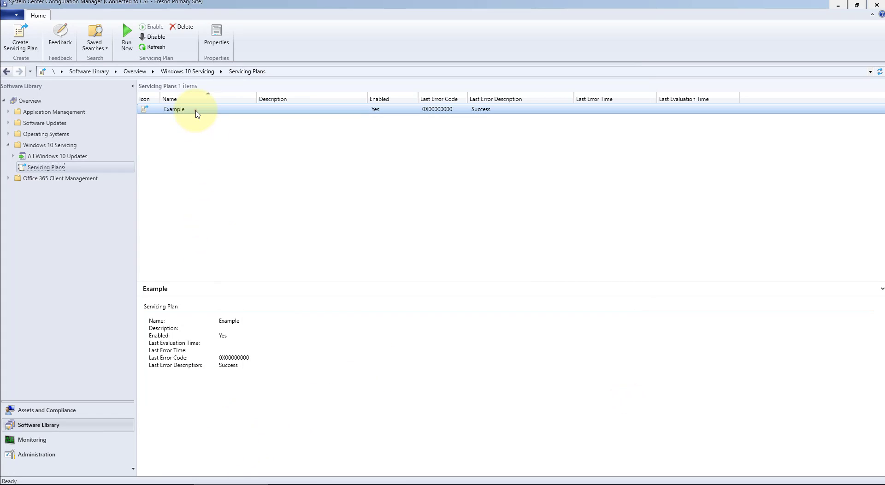